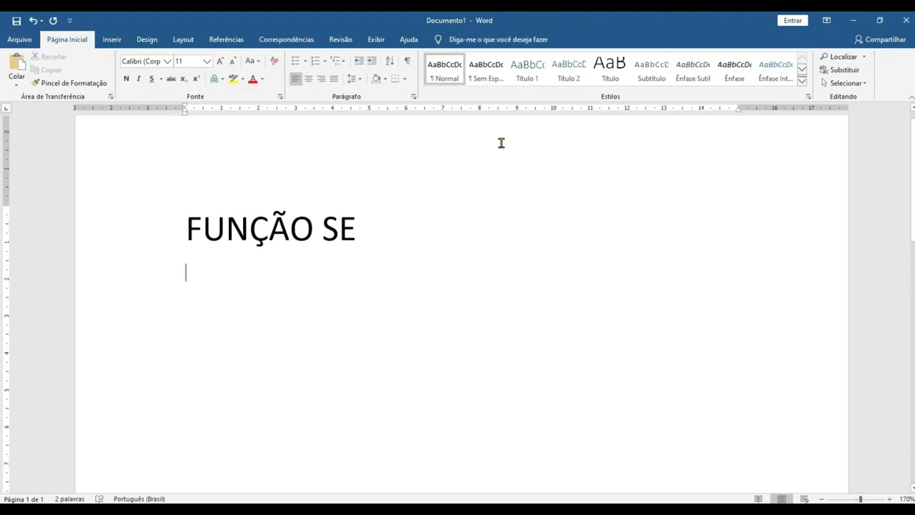
Add the line "Função Condicional" below the "FUNÇÃO SE" heading
text(fUNÇÃO a)
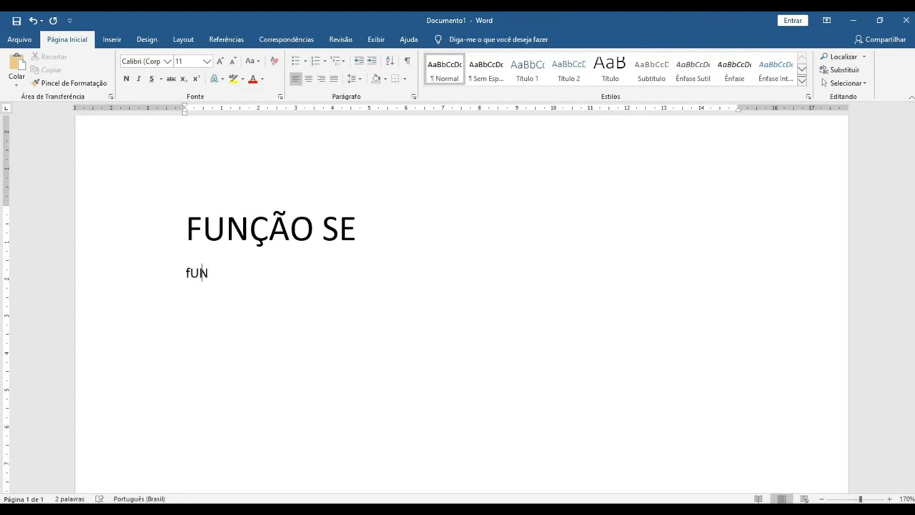
key(BackSpace)
text(Condicional)
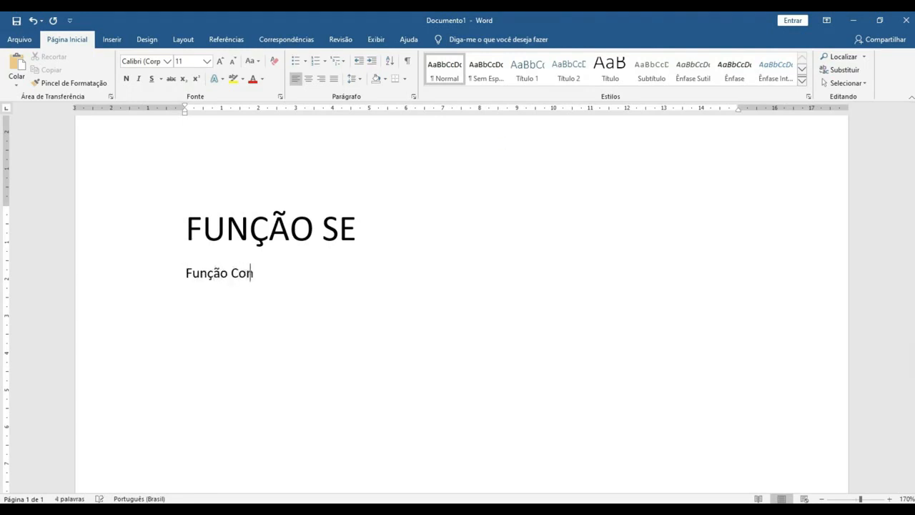
key(Return)
Write the sentence "A função se vai ser utilizada sempre que você tiver mais de uma opção de resposta" on the next line
text(A função se vai)
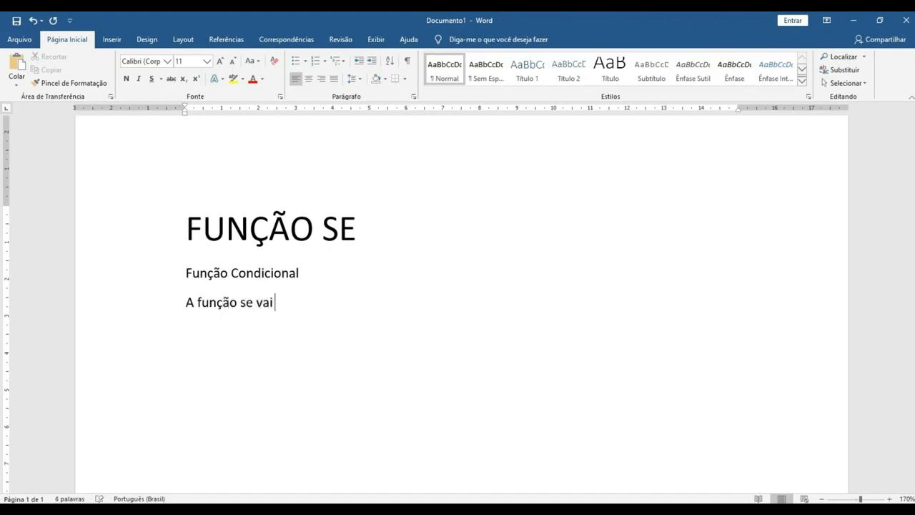
text( ser utilizada sempre qu)
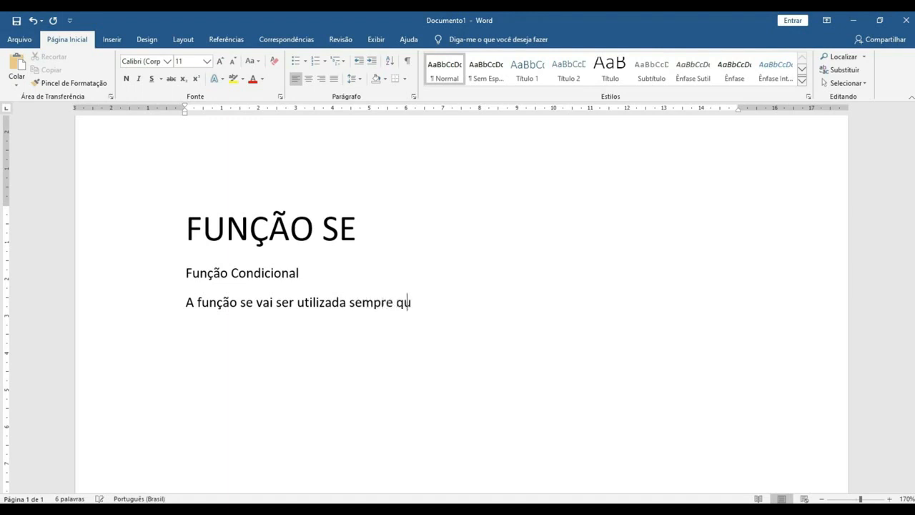
text(e você tiver mai)
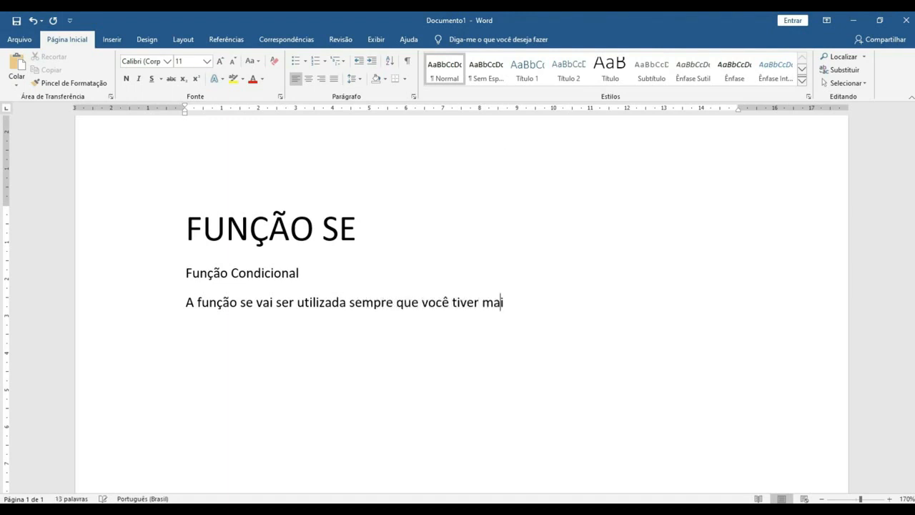
text(s de uma opç)
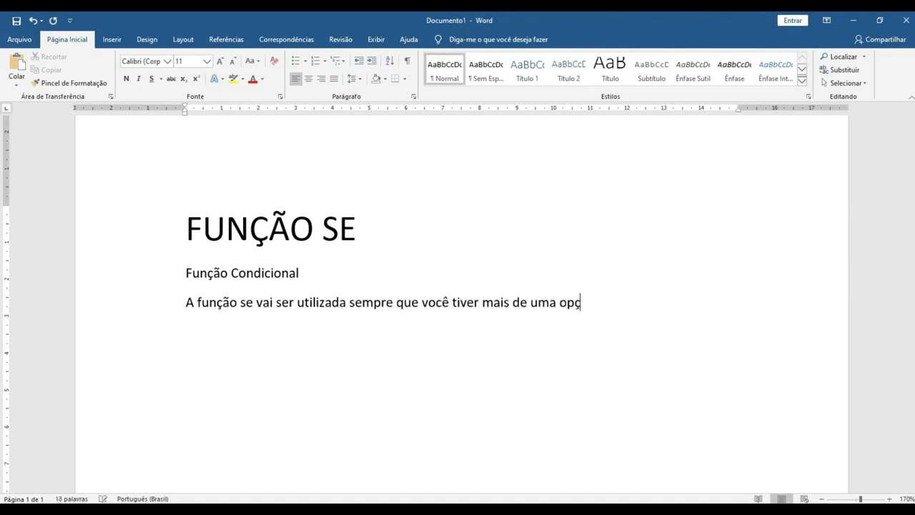
text(ão de resw)
key(BackSpace)
key(BackSpace)
text(sp)
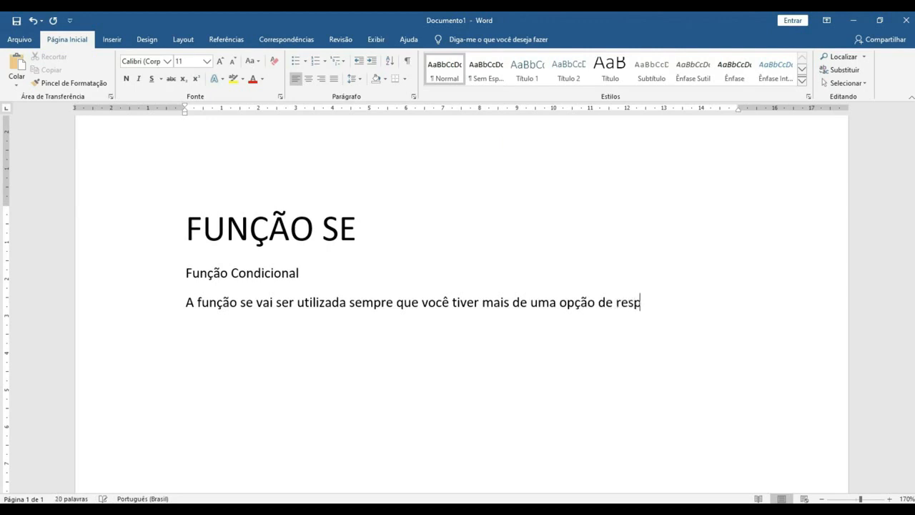
text(osta)
key(Return)
Write the function syntax "=se(condição;valor qdo verdadeiro;valor qdo for falso)" below the explanation sentence
text(=se()
text(cond)
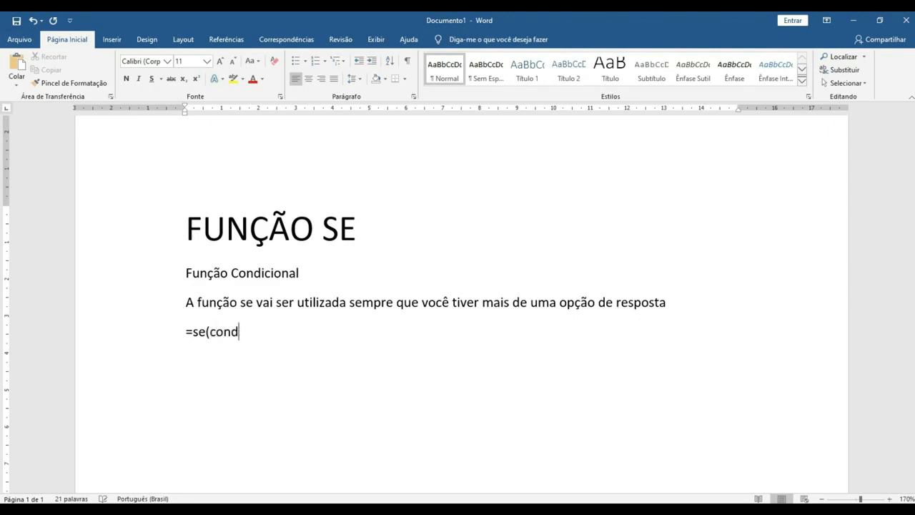
text(ição;)
text(valor qdo f)
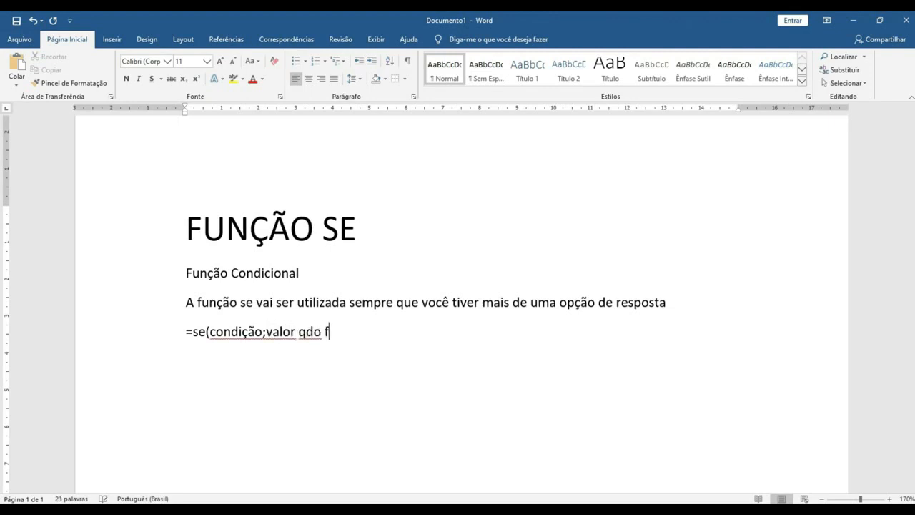
key(BackSpace)
text(verdadeiro;)
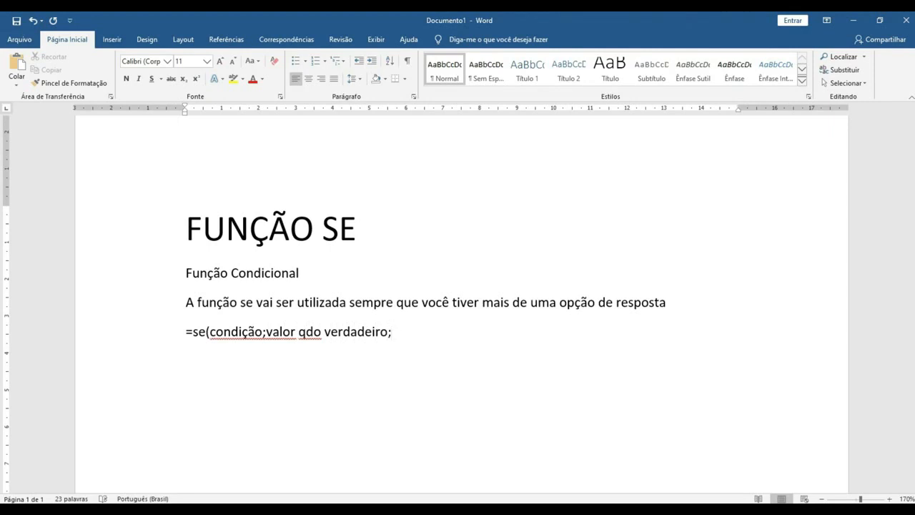
text(valor qdo for )
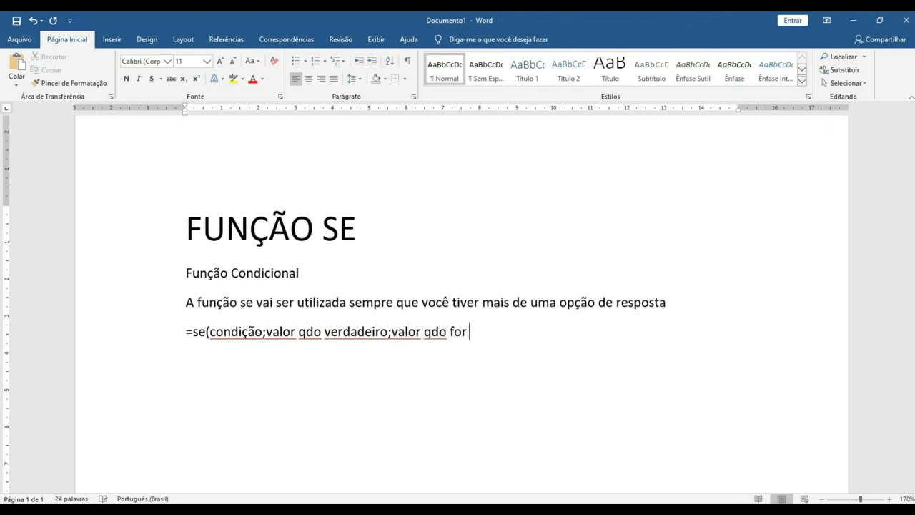
text(falso))
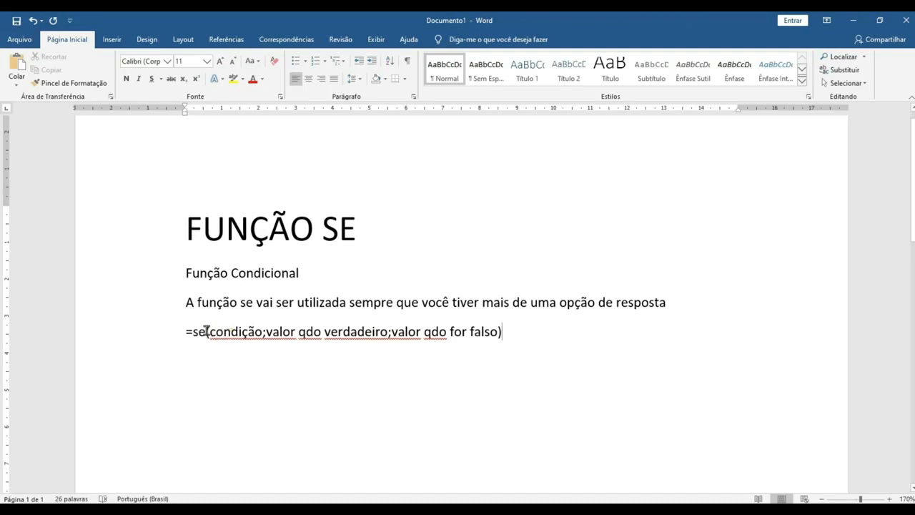
Examine the condition, value-if-true and value-if-false arguments in the syntax line, highlighting each one in turn
double_click(208, 330)
drag(222, 326, 259, 329)
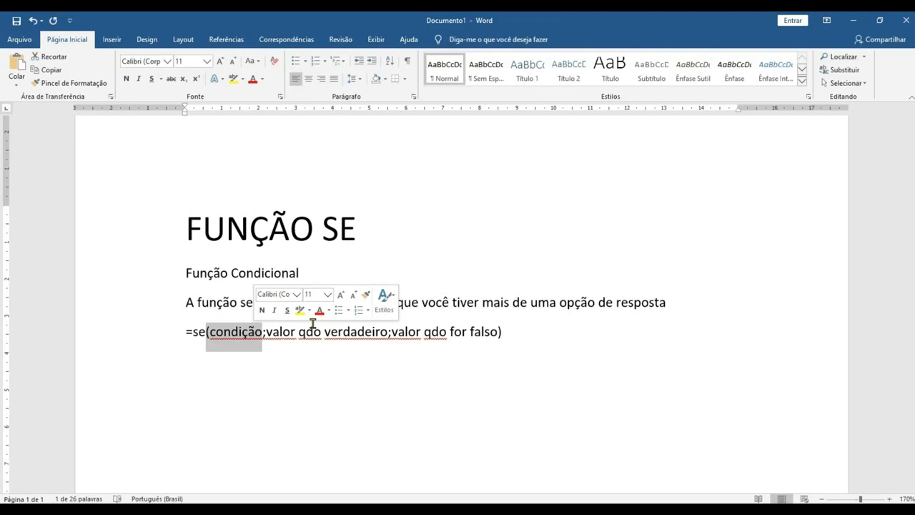
click(276, 335)
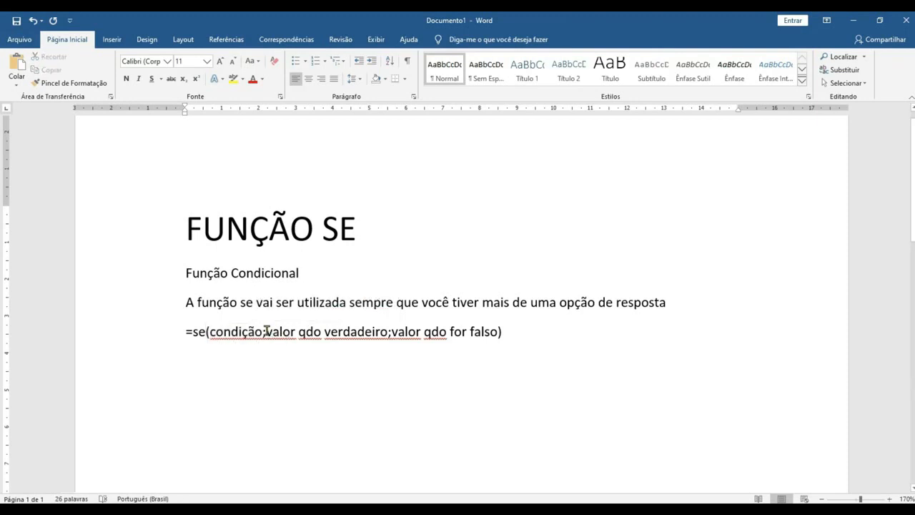
drag(266, 331, 368, 329)
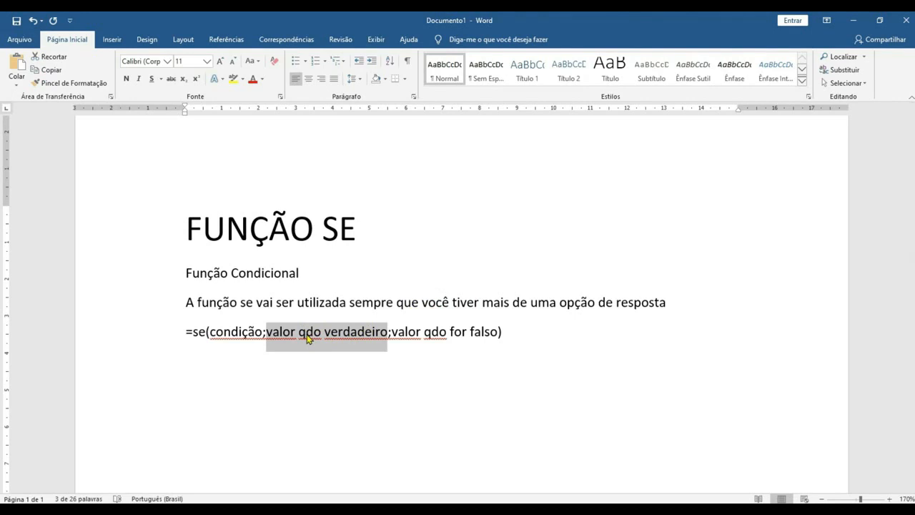
click(239, 330)
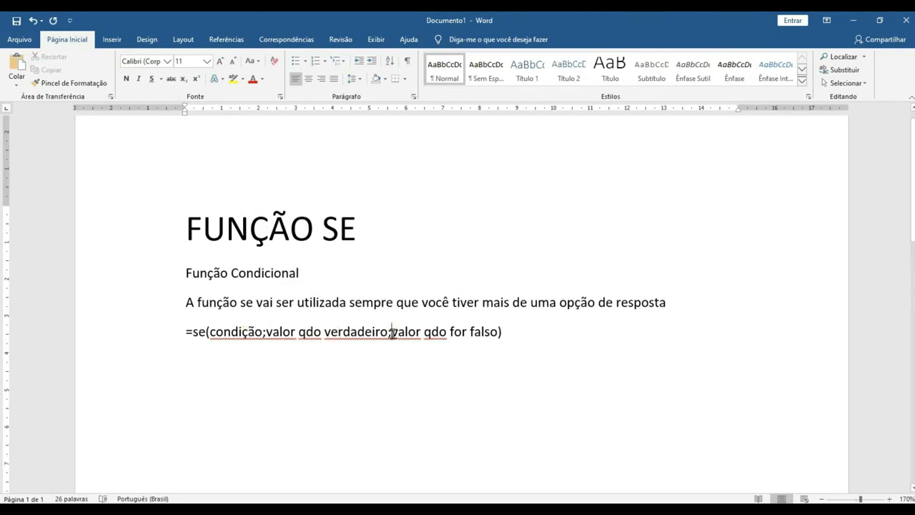
drag(392, 330, 498, 333)
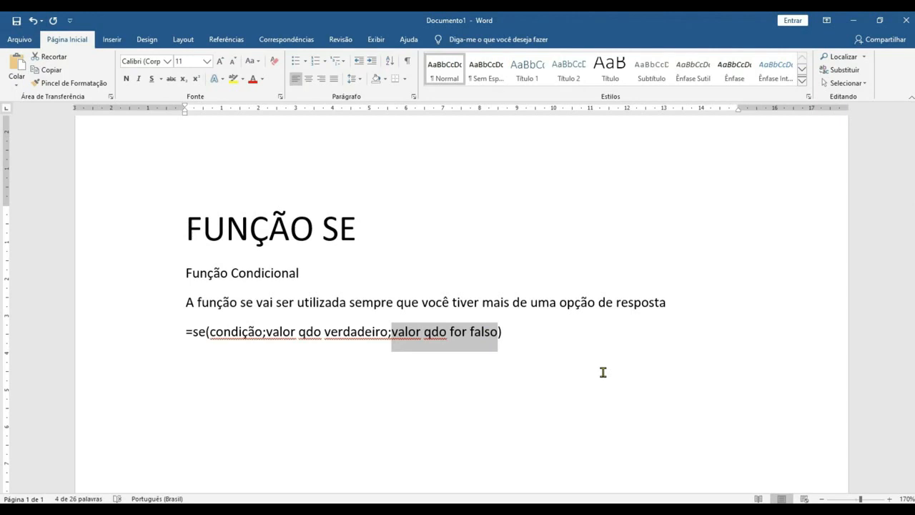
click(589, 337)
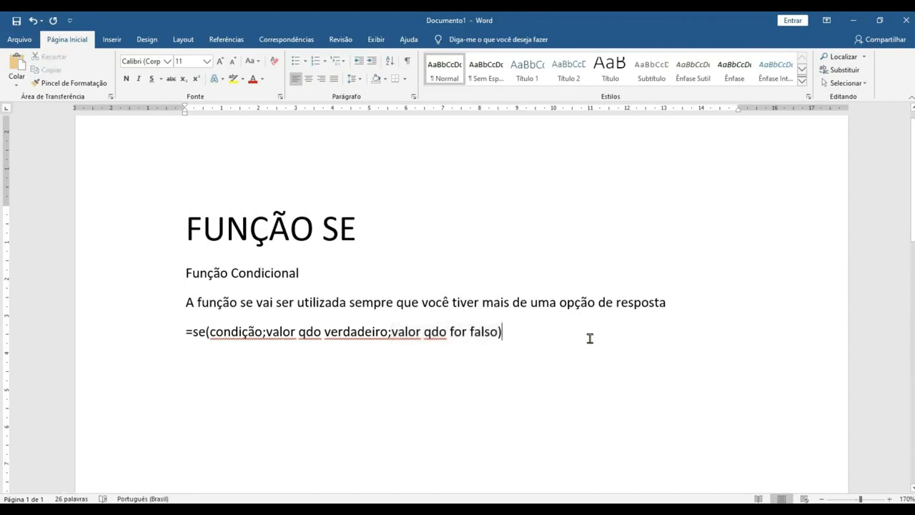
double_click(238, 331)
List the comparison operators >, <, >=, <=, <> and = on separate lines, leaving a blank line below the syntax
click(252, 377)
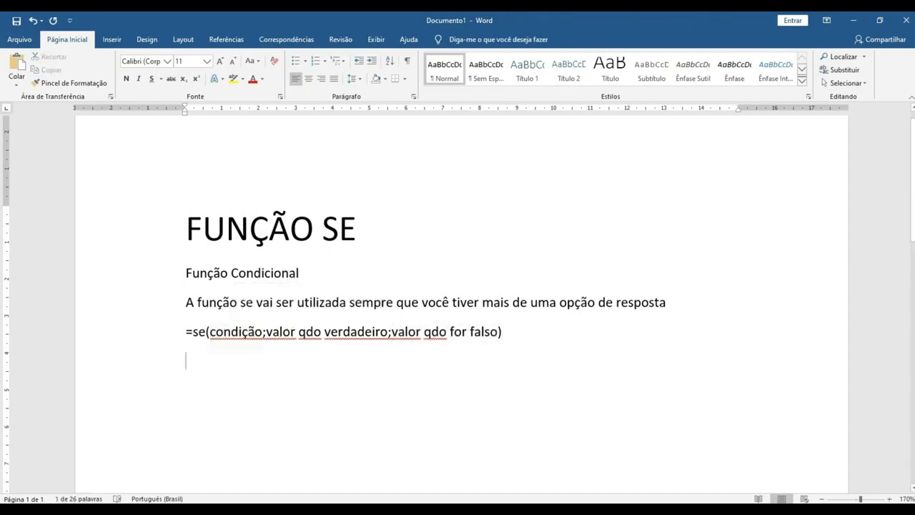
key(Return)
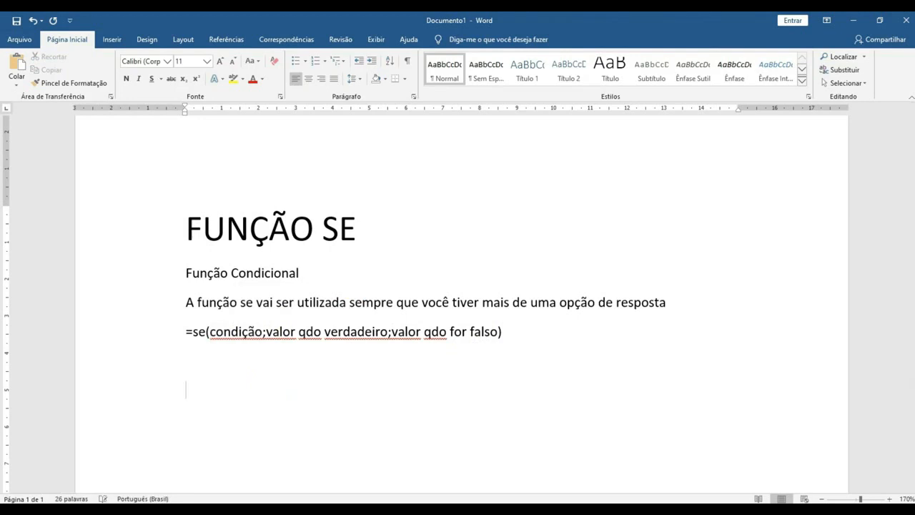
text(>)
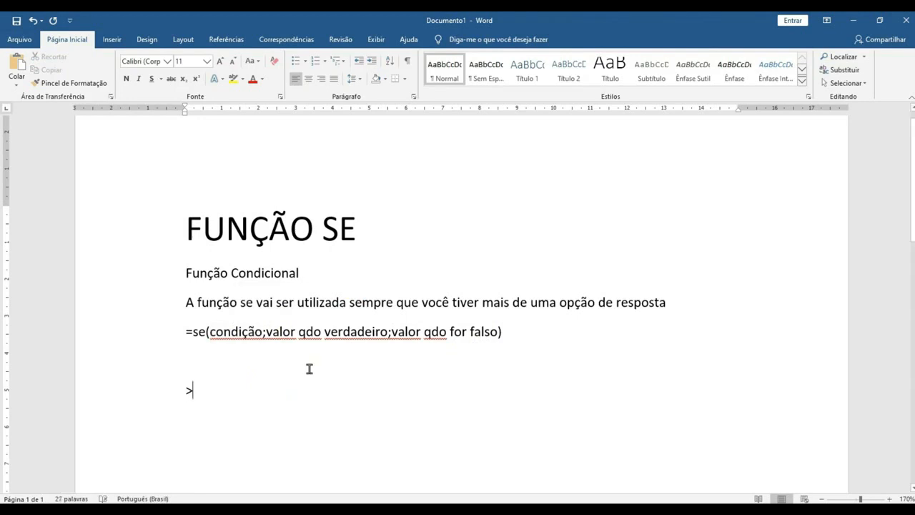
key(Return)
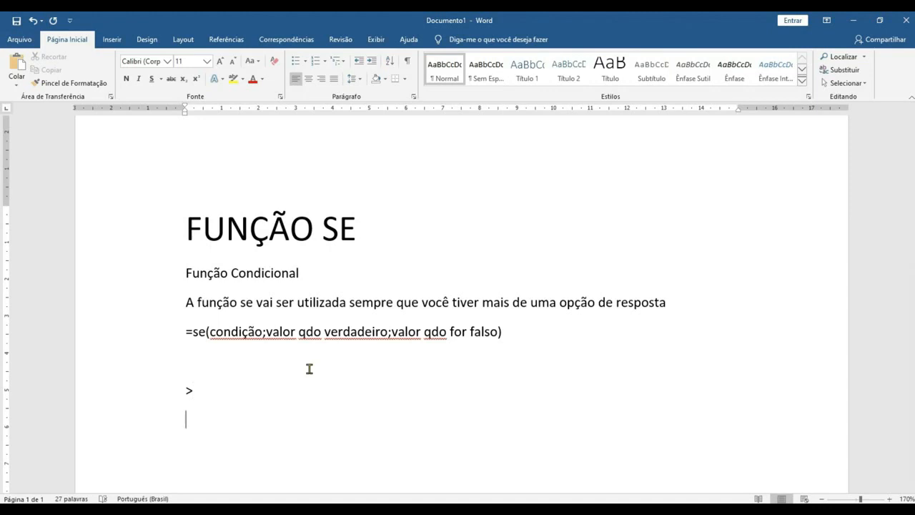
text(<)
key(Return)
text(>=)
key(Return)
text(<=)
key(Return)
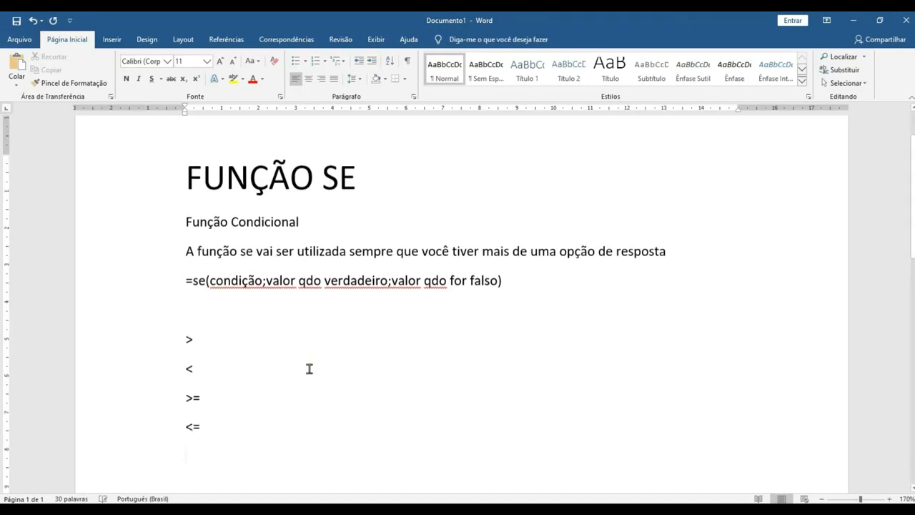
text(<>)
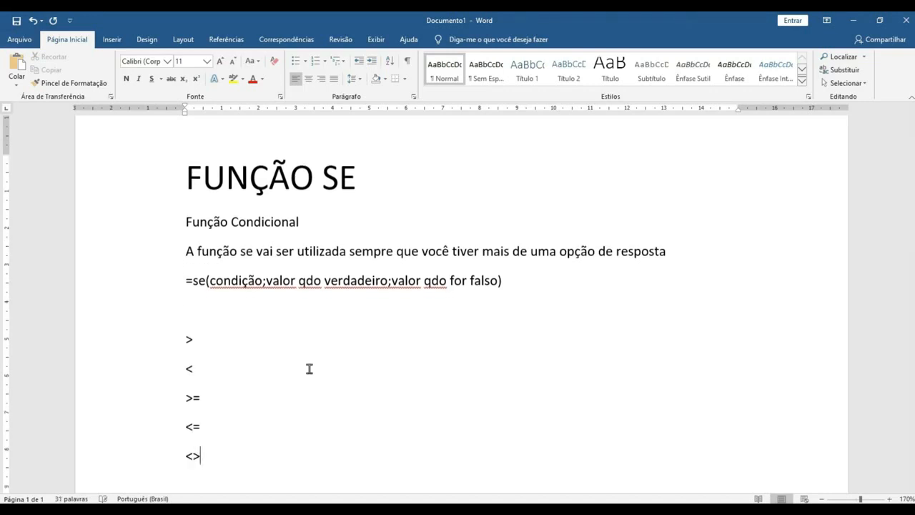
key(Return)
text(=)
key(Return)
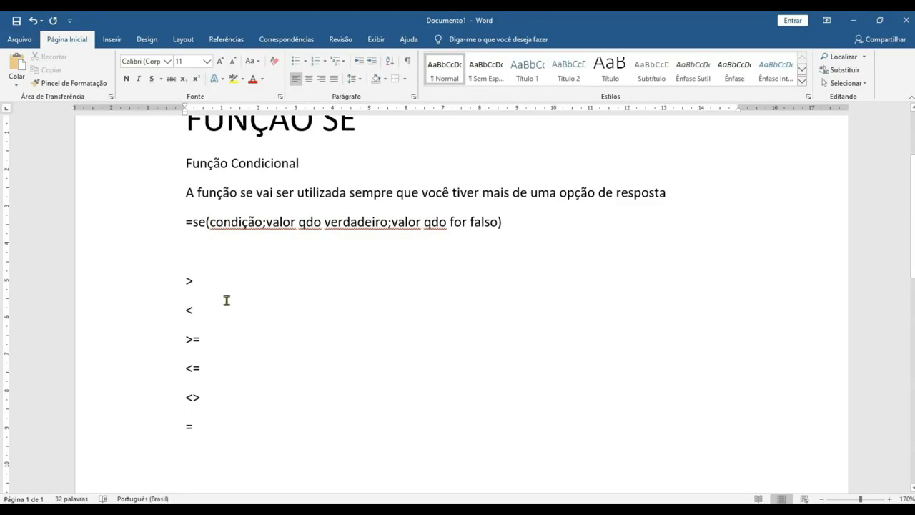
Review the comparison operators in the list one by one, from > down to =
click(185, 281)
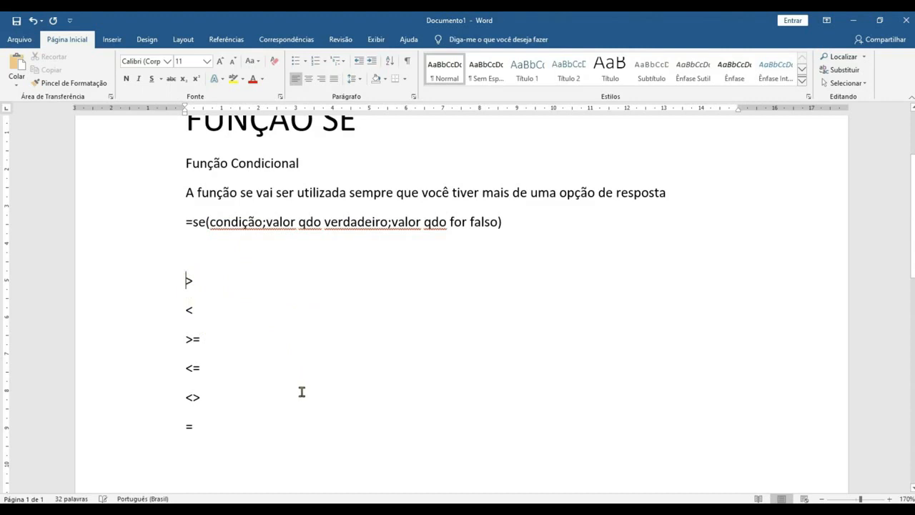
click(192, 310)
click(226, 339)
click(227, 367)
click(248, 418)
key(Return)
key(Return)
click(240, 442)
key(Return)
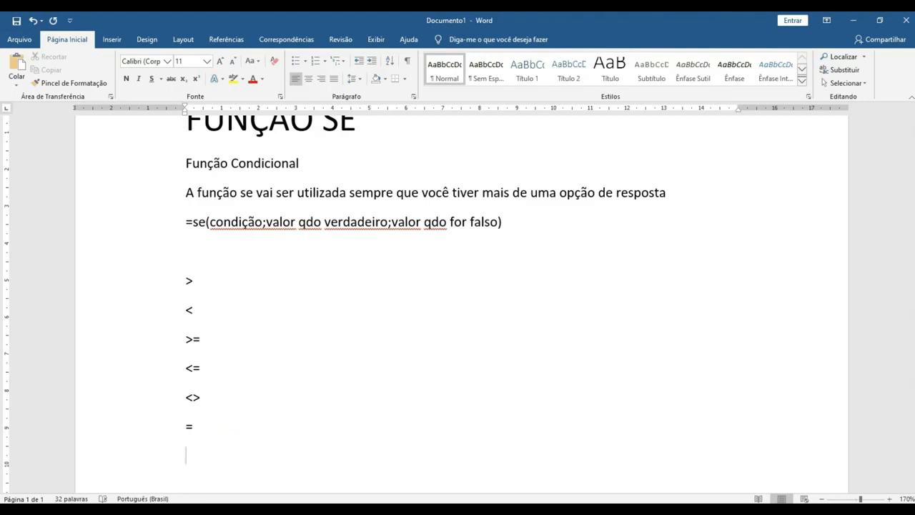
Revisit the condition, true-value and false-value arguments in the syntax line, highlighting "valor qdo verdadeiro"
click(231, 221)
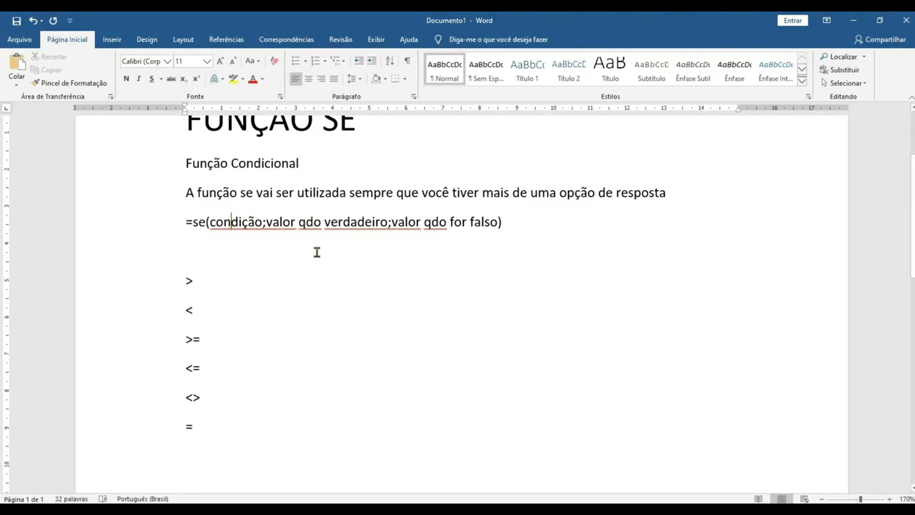
click(312, 223)
drag(266, 223, 369, 215)
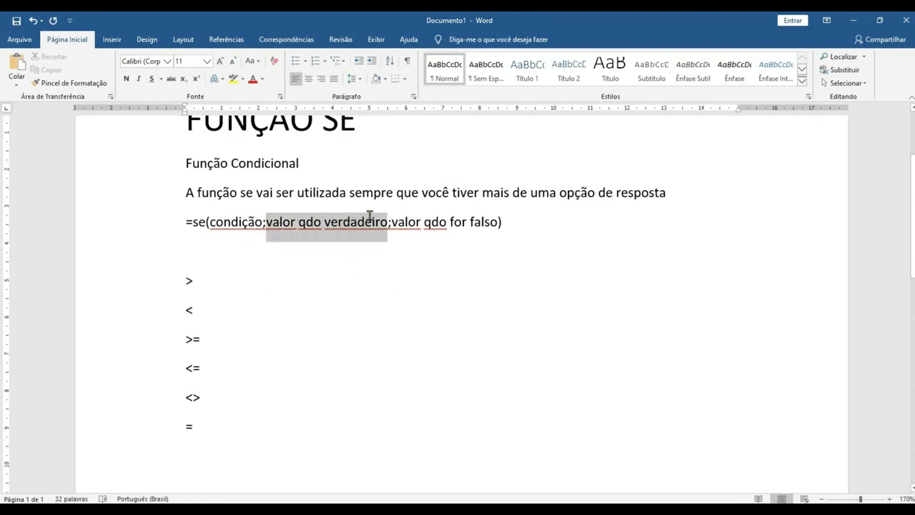
click(332, 224)
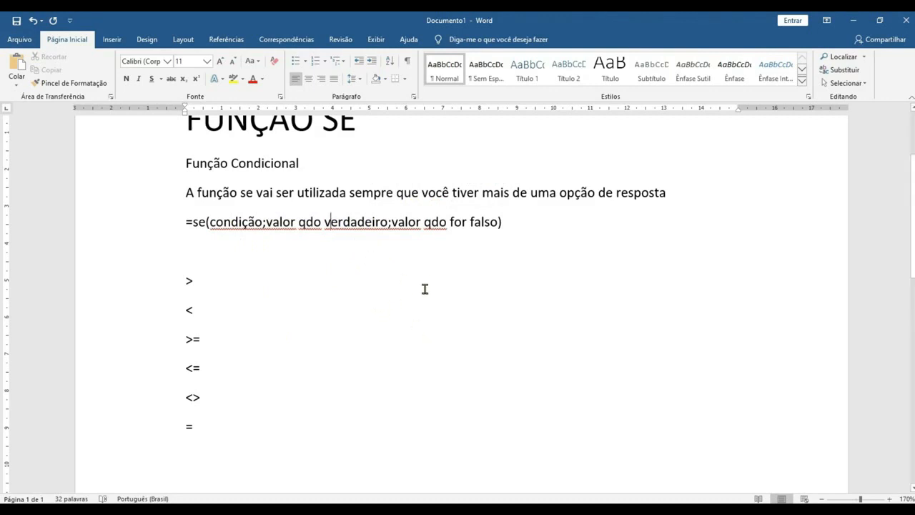
click(445, 230)
drag(266, 222, 386, 229)
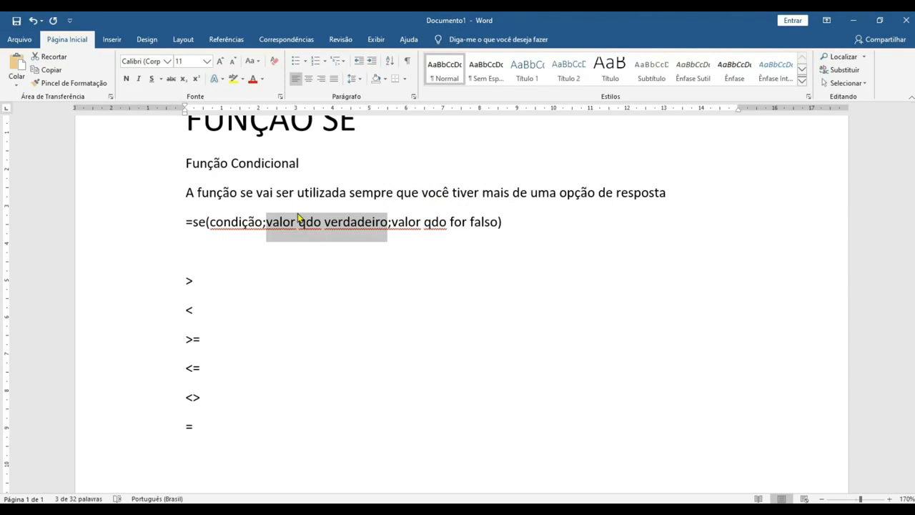
click(284, 261)
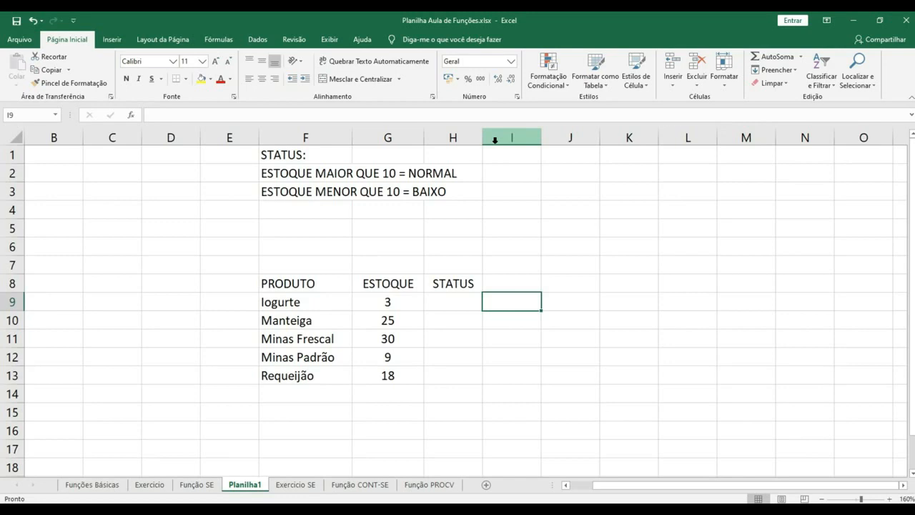
Examine the product table on the Planilha1 sheet in Excel, checking the PRODUTO heading, the Iogurte entry and the STATUS heading
click(309, 286)
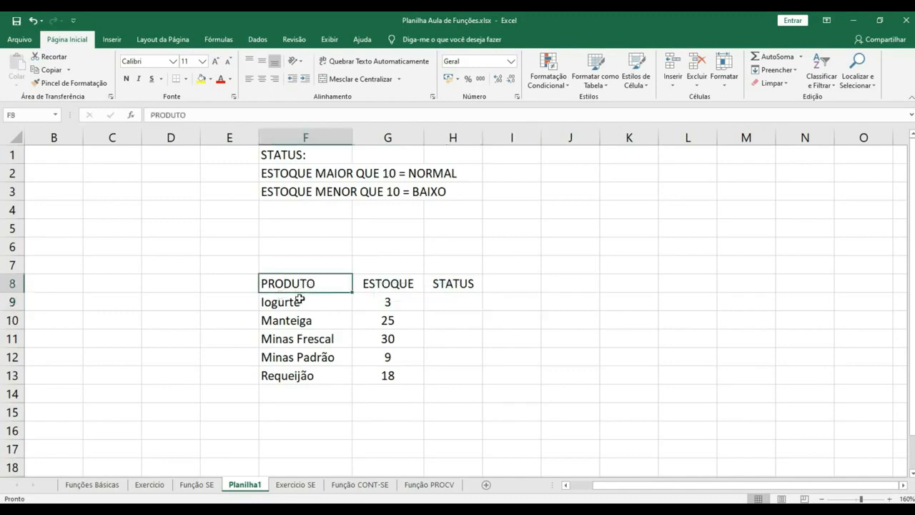
click(298, 297)
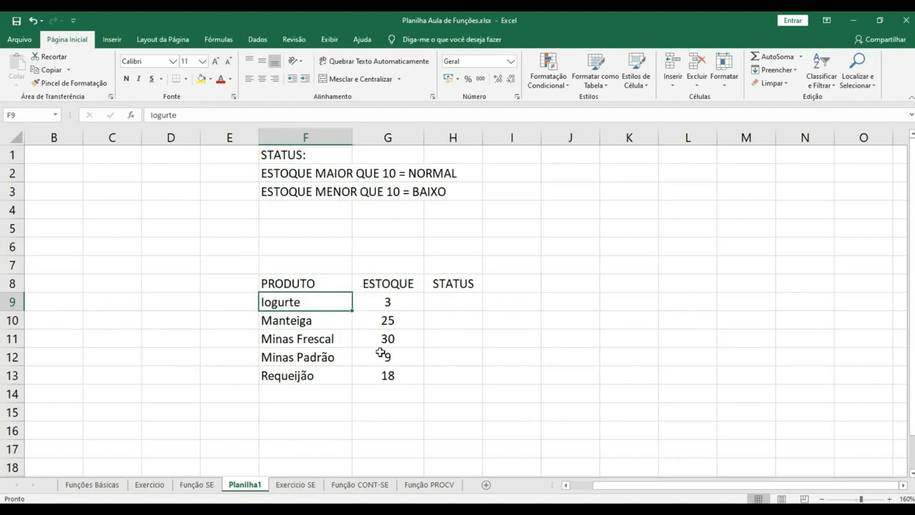
click(446, 287)
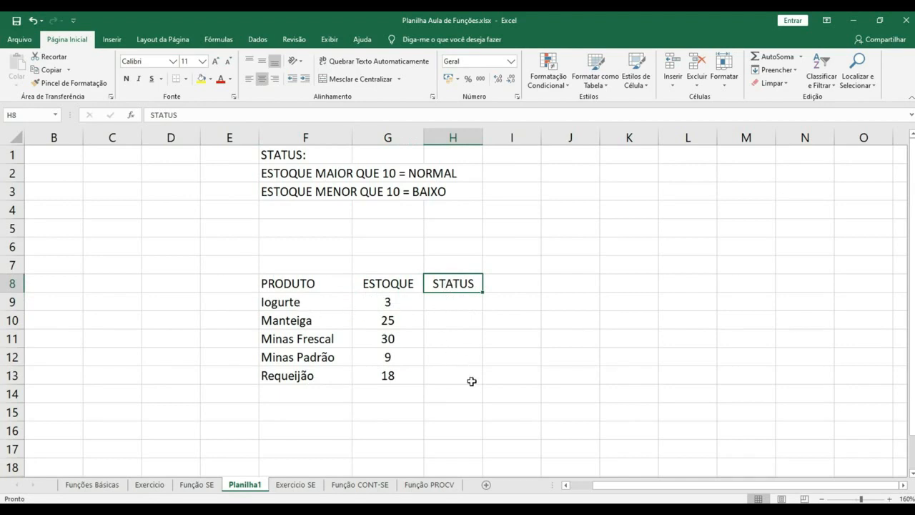
Examine the status rules above the product table, moving from the empty STATUS cells up to the ESTOQUE MAIOR QUE 10 = NORMAL row
click(452, 336)
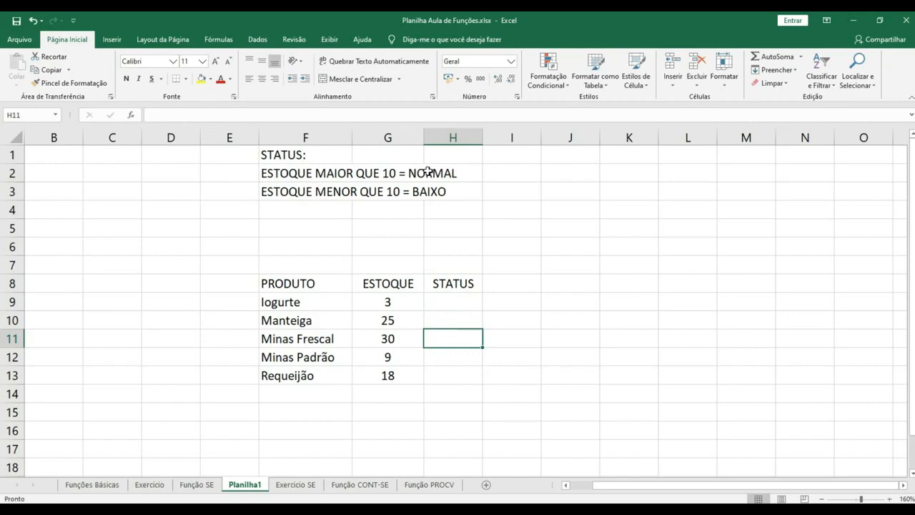
key(Up)
key(Up)
key(Up)
key(Up)
key(Up)
key(Up)
key(Up)
key(Up)
key(Up)
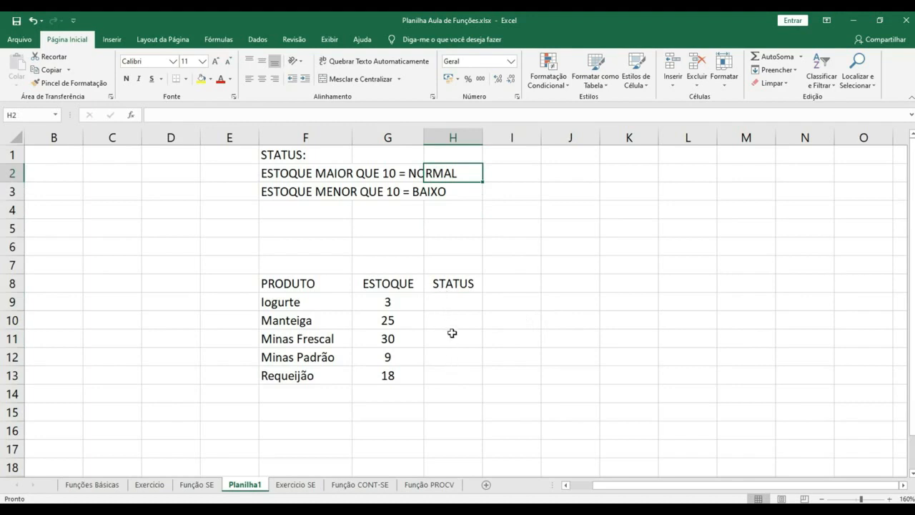
Review the blank STATUS cells H9 to H13 beside the product stock quantities
click(439, 301)
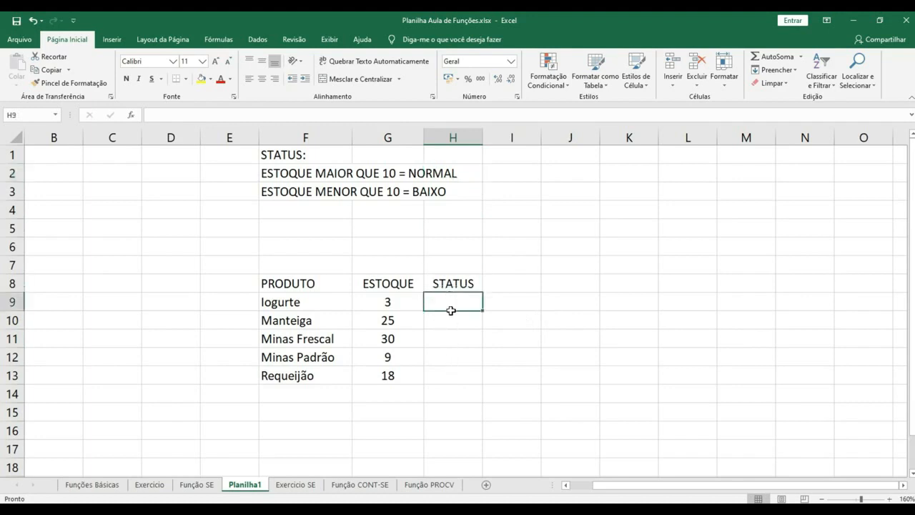
key(Down)
key(Down)
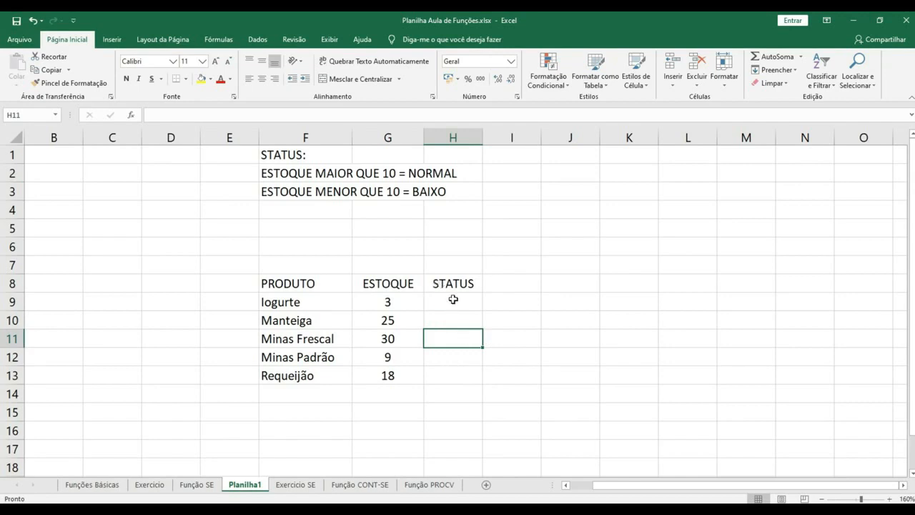
drag(454, 301, 458, 373)
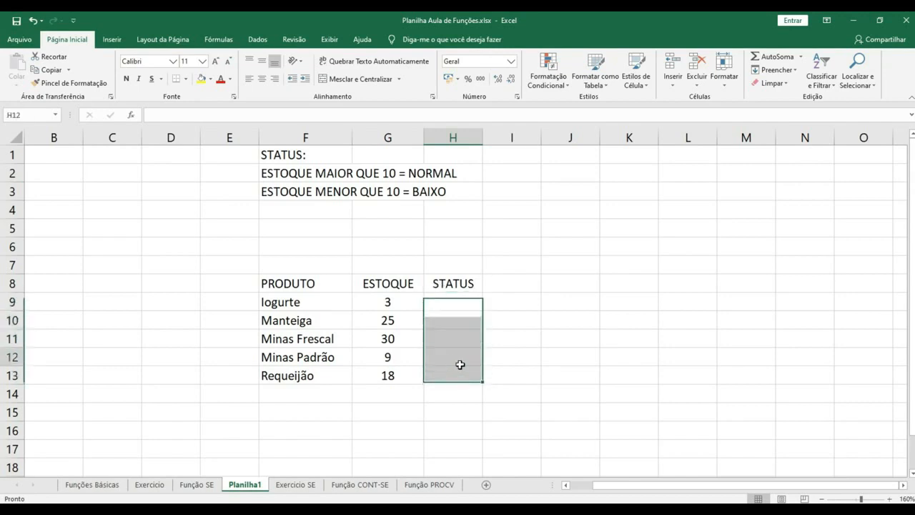
click(458, 359)
click(447, 299)
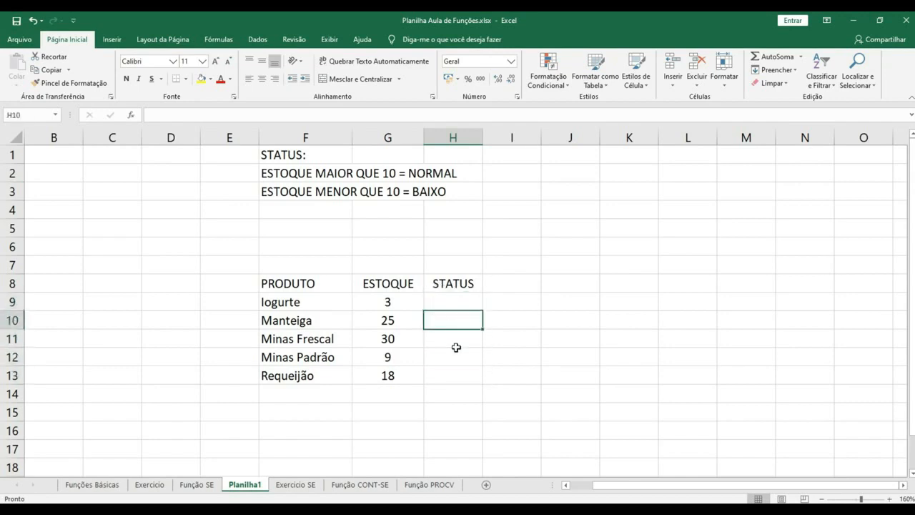
drag(455, 346, 455, 368)
click(455, 370)
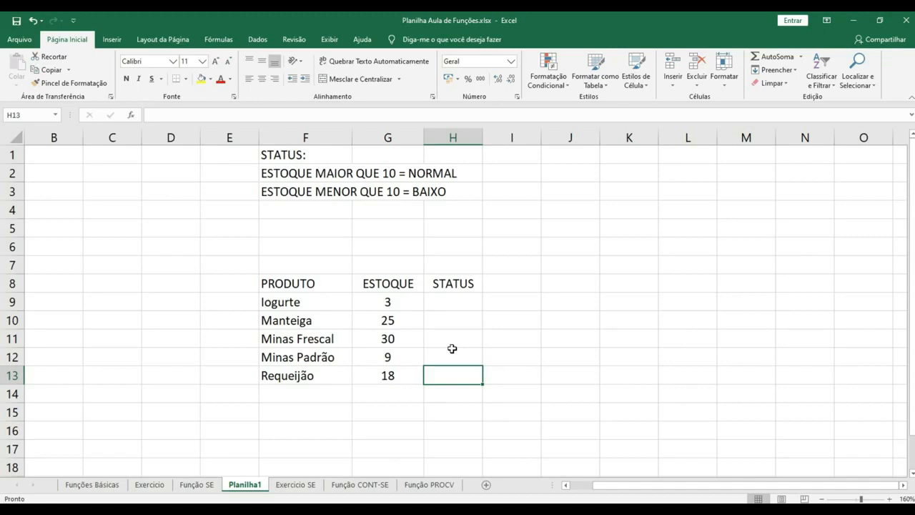
Start an SE formula in Iogurte's STATUS cell H9 with the logical test G9>10
click(456, 295)
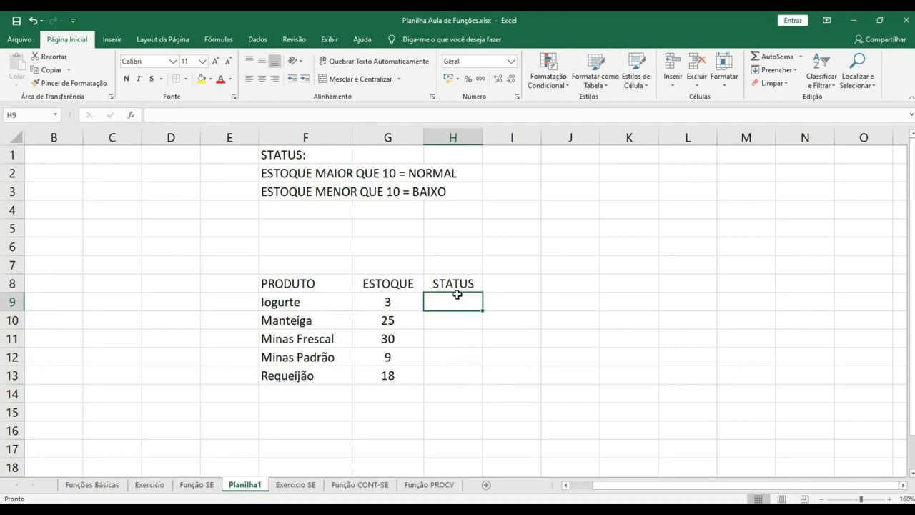
text(=)
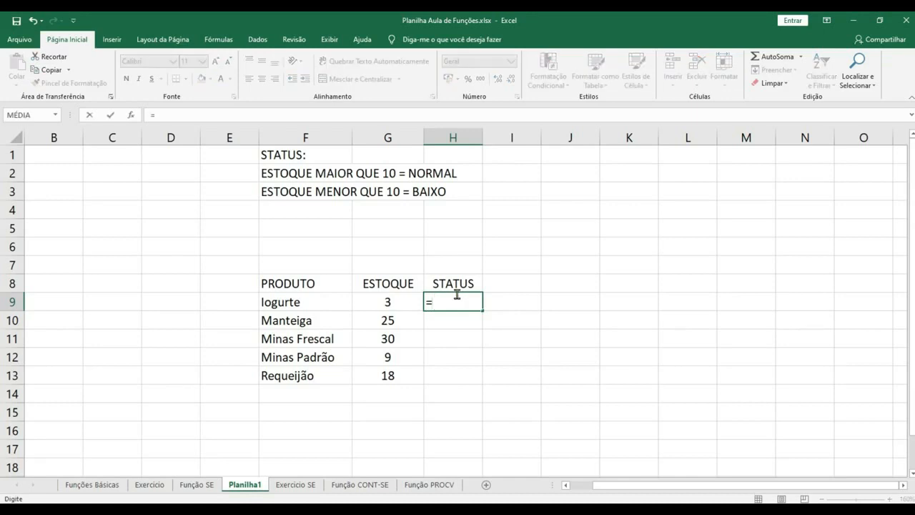
text(SE)
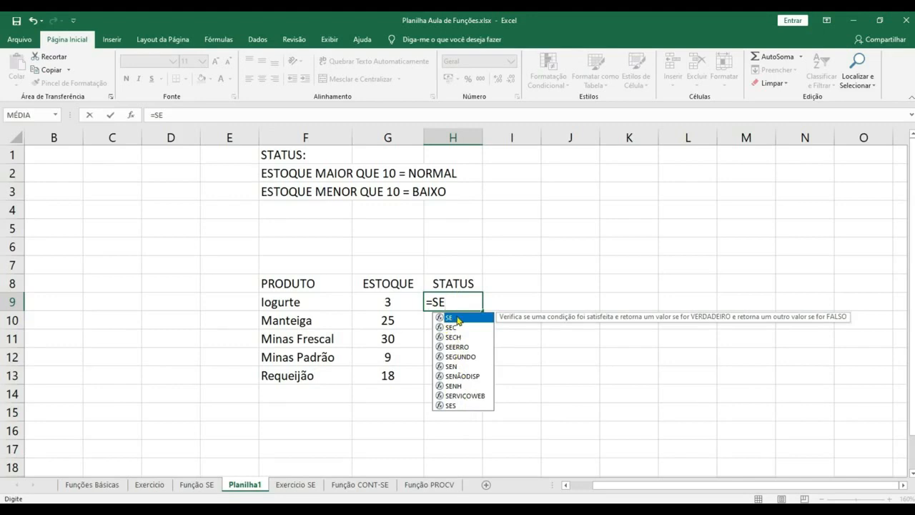
double_click(458, 318)
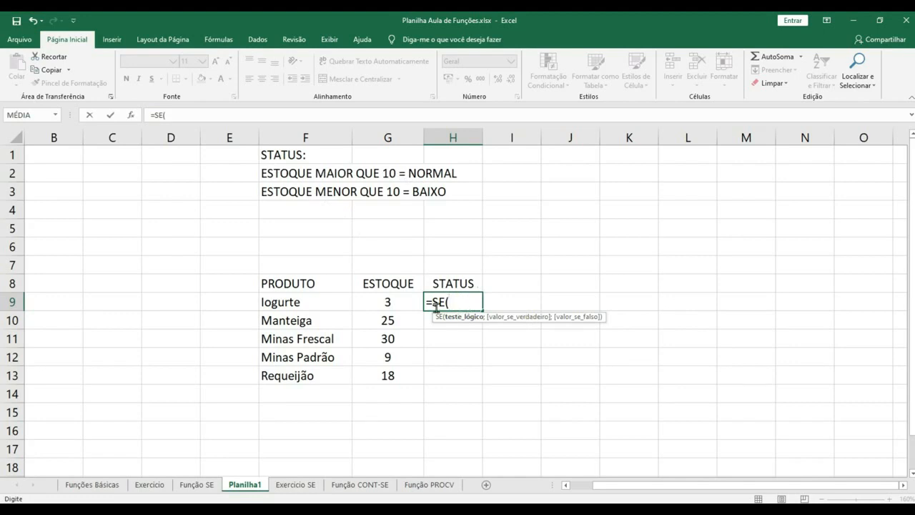
click(388, 301)
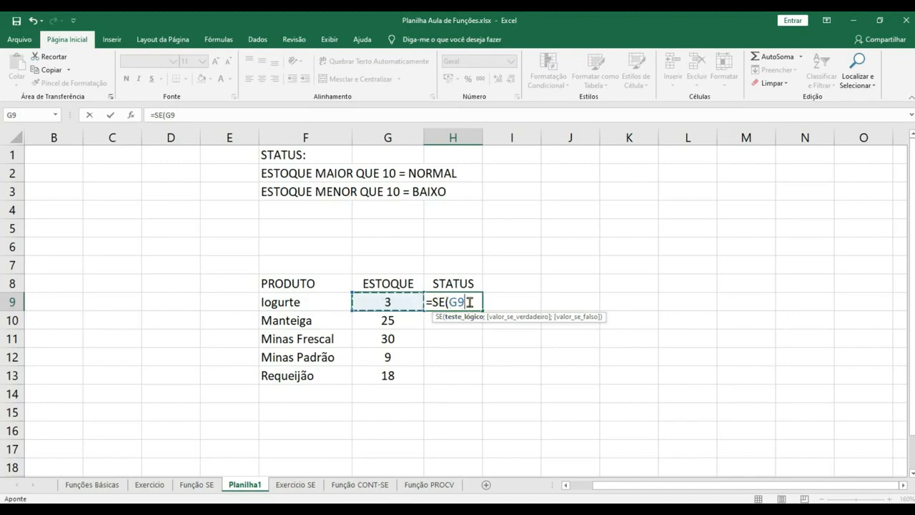
text(>10)
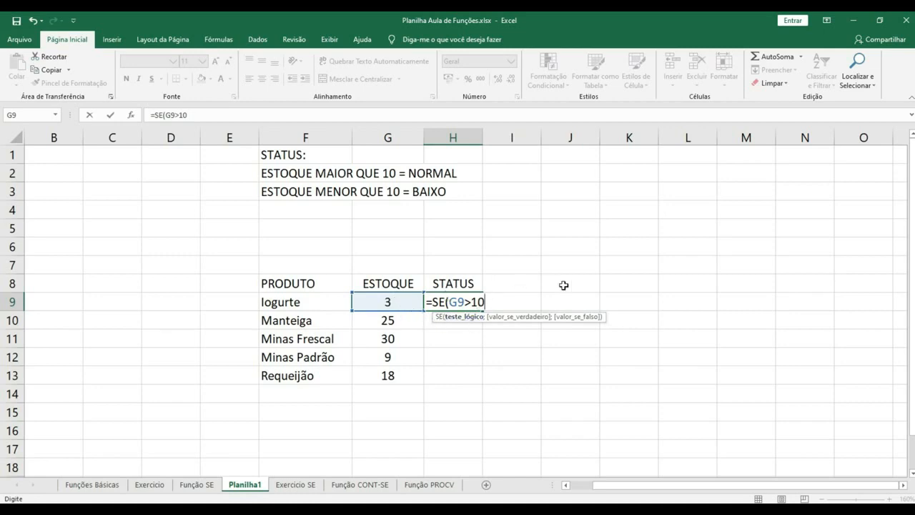
Complete the H9 formula with "NORMAL" as the true value and "BAIXO" as the false value, and enter it
text(;)
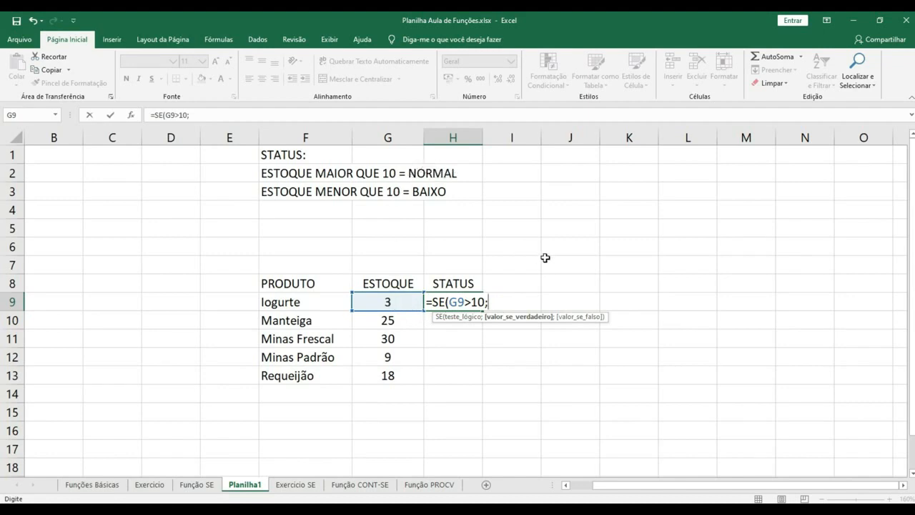
text("NORMAL)
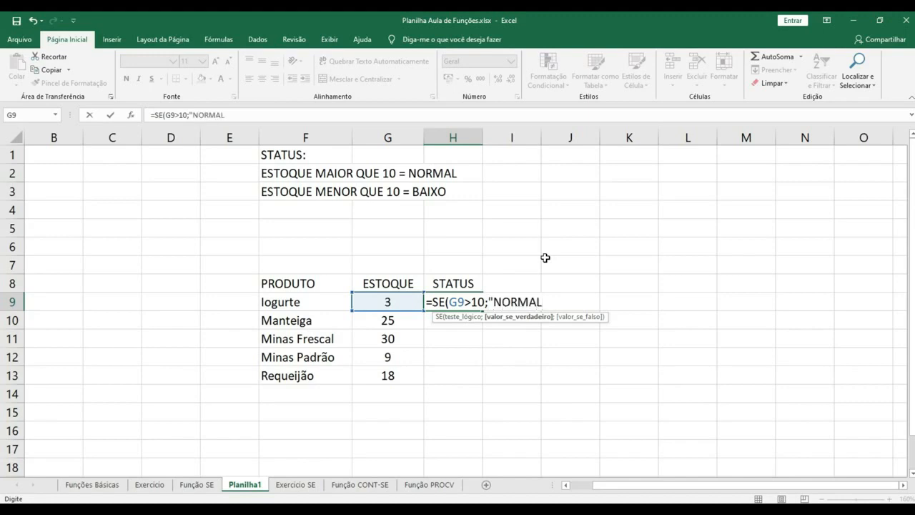
text(")
text(;)
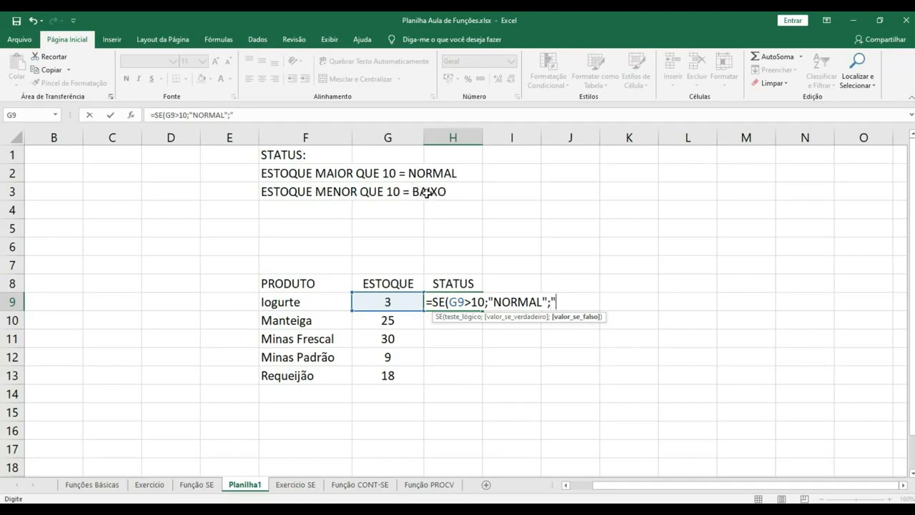
text("BAIXO)
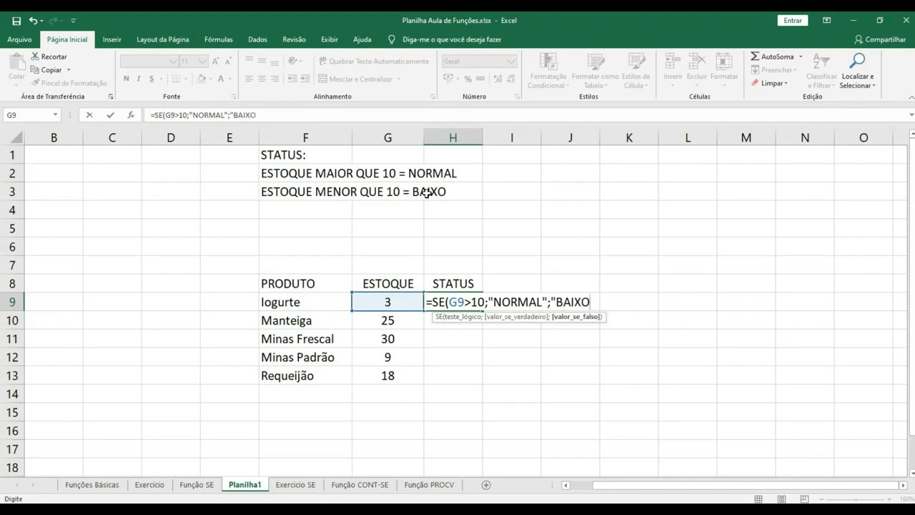
text("))
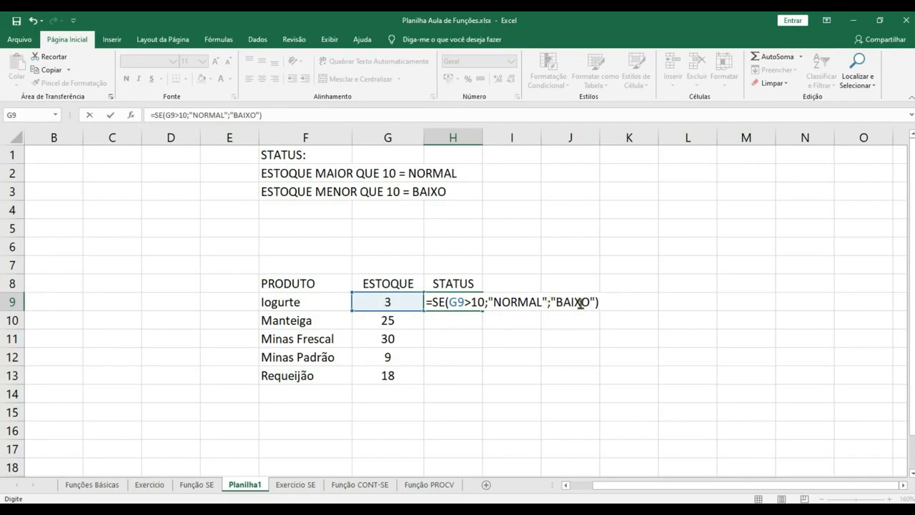
key(Return)
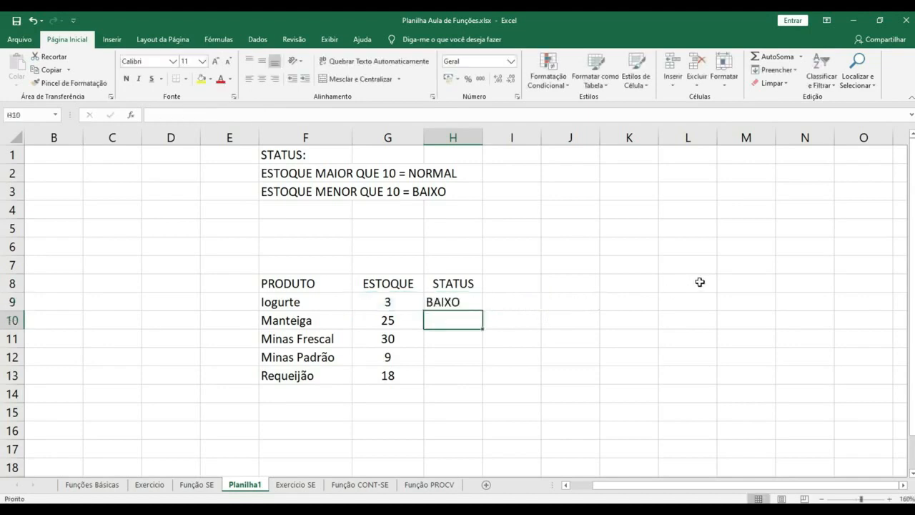
Test the Iogurte status formula by setting its stock in G9 to 100, and restore the stock to 3
click(464, 300)
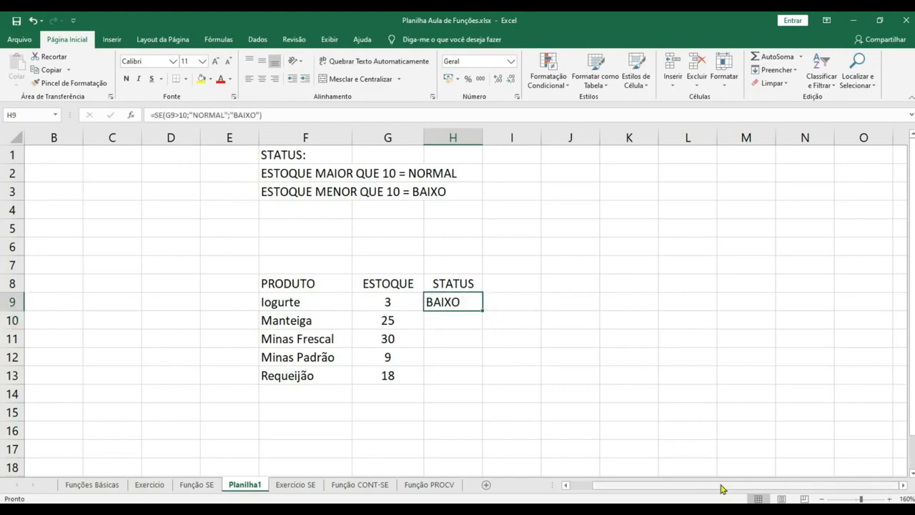
click(391, 303)
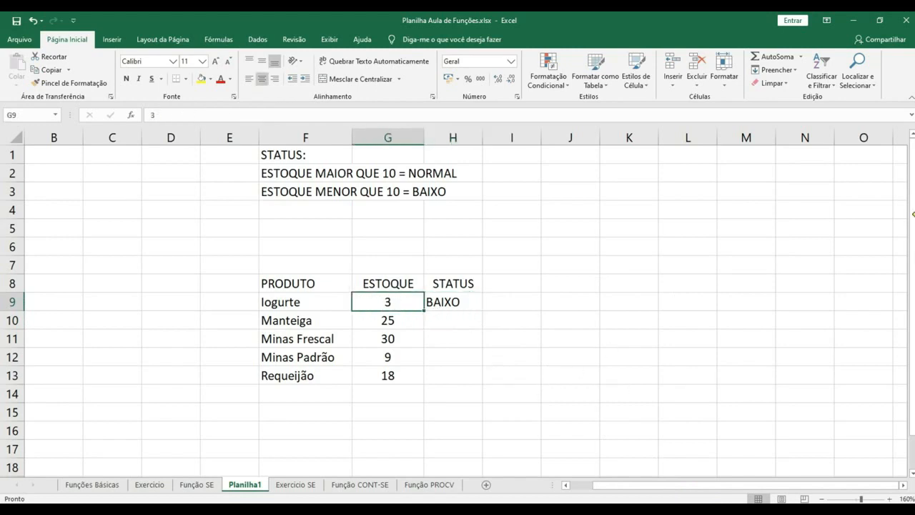
text(100)
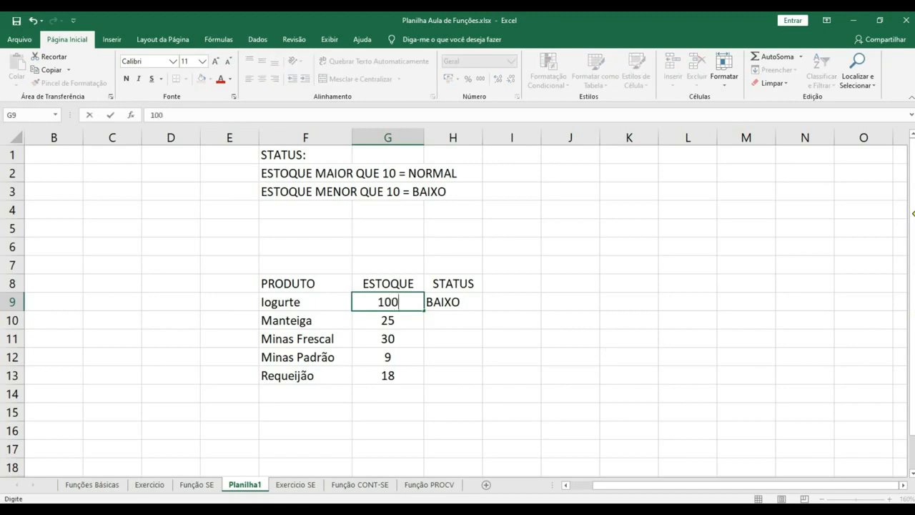
key(Return)
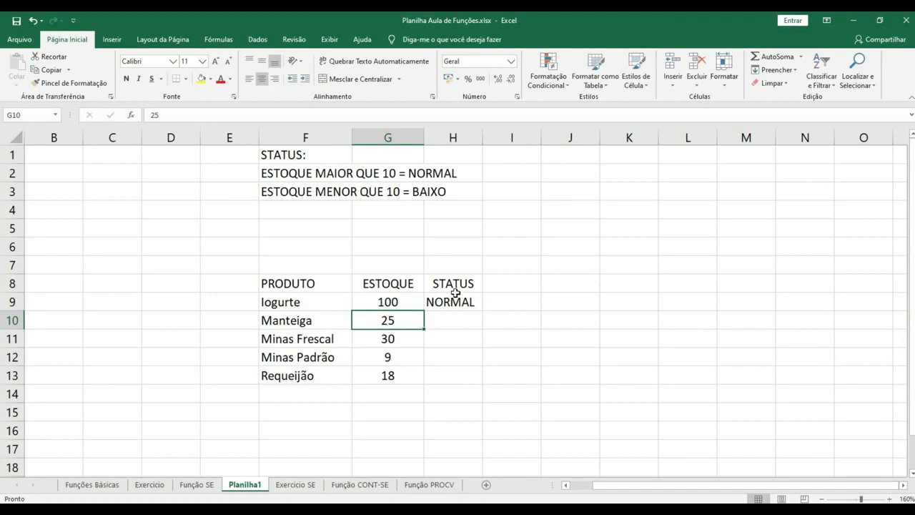
click(387, 301)
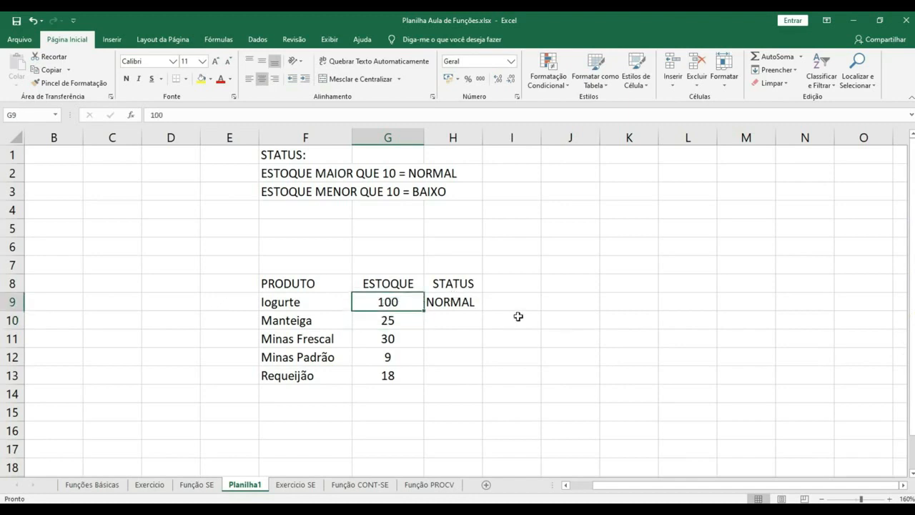
text(3)
key(Return)
Fill the STATUS formula from H9 down through H13 for the remaining products
click(463, 303)
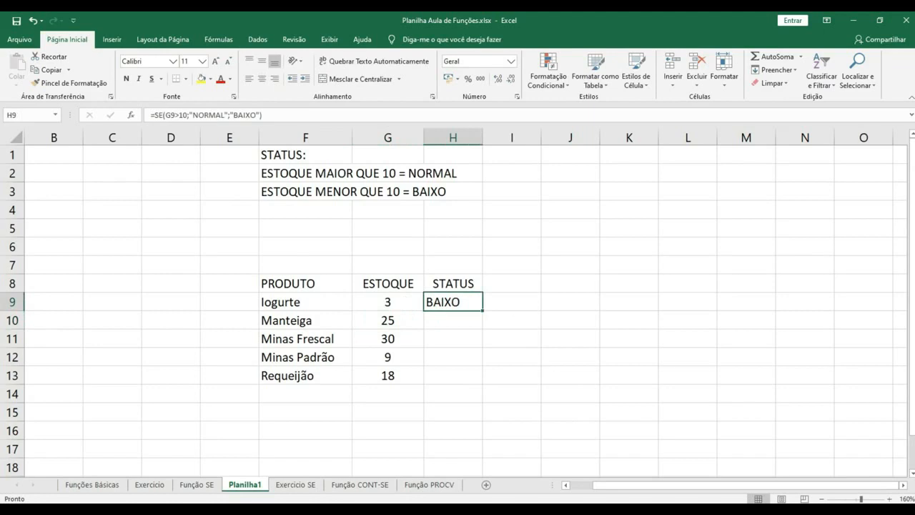
drag(483, 310, 484, 384)
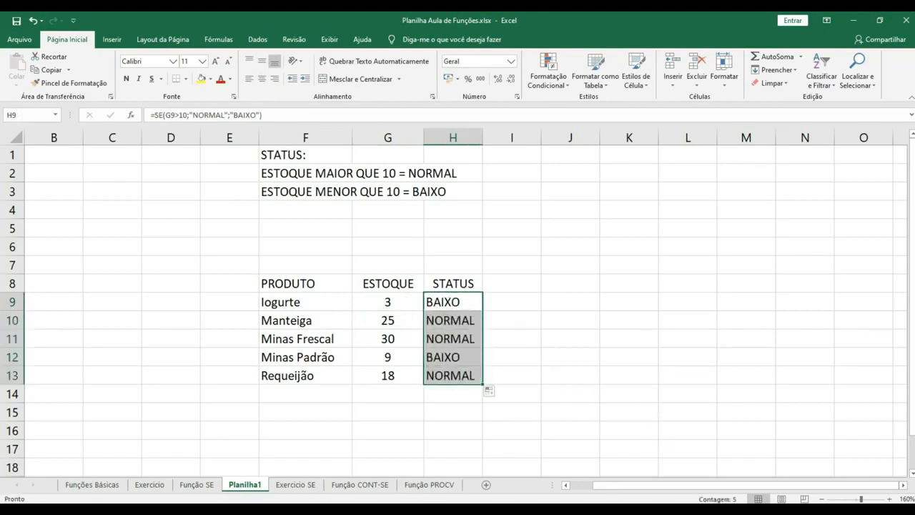
click(613, 314)
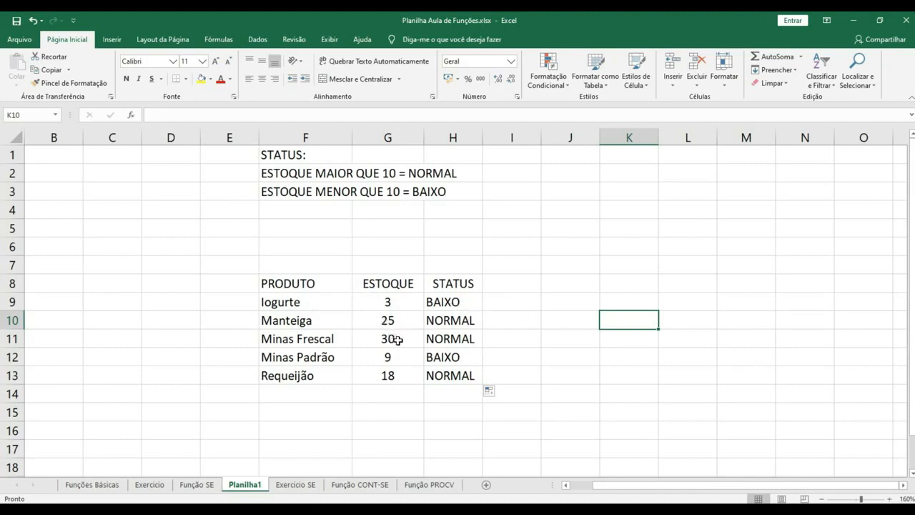
Check the filled STATUS results against the stock of Minas Frescal, Minas Padrão and Requeijão
click(449, 340)
click(402, 356)
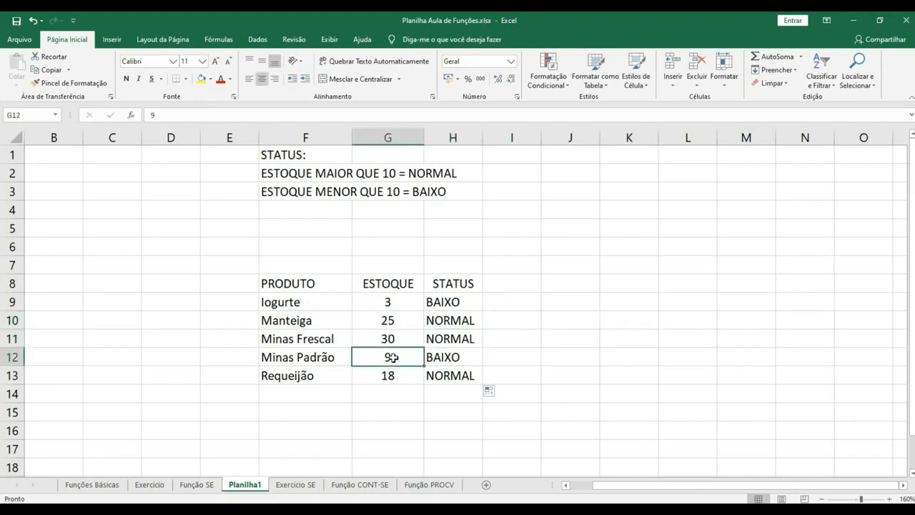
click(456, 358)
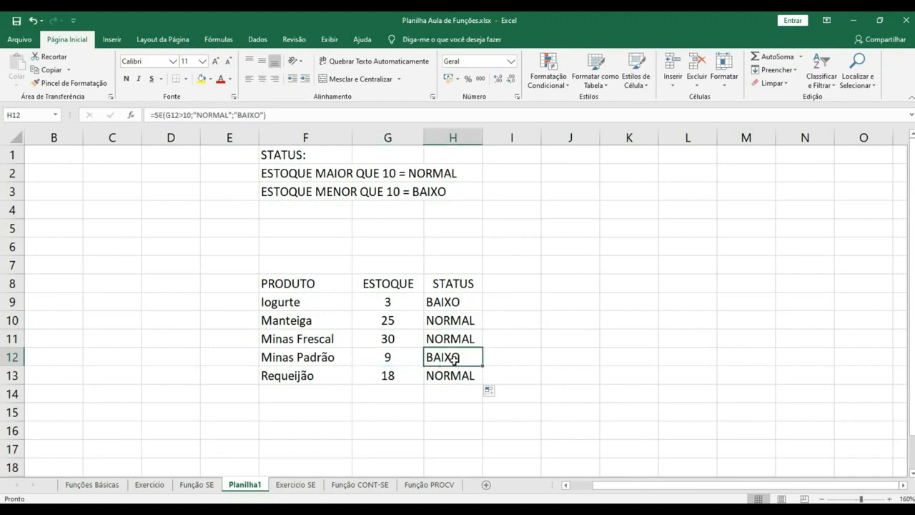
click(413, 373)
click(466, 381)
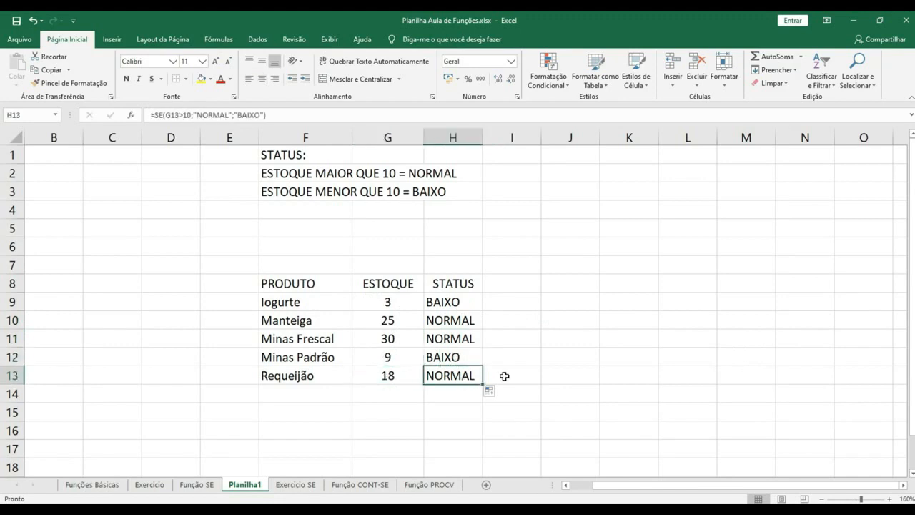
click(604, 308)
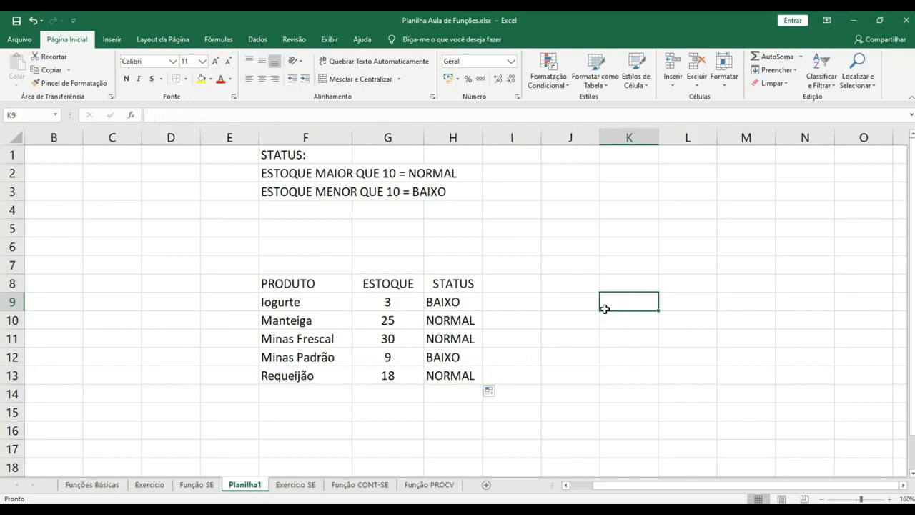
click(556, 359)
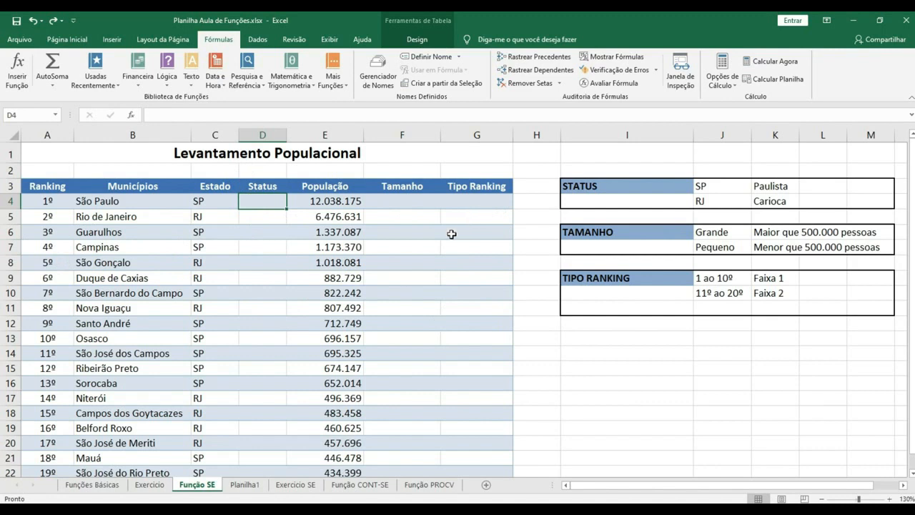
Examine the empty Status column on the Função SE sheet and the SP entry in the STATUS criteria box
click(266, 261)
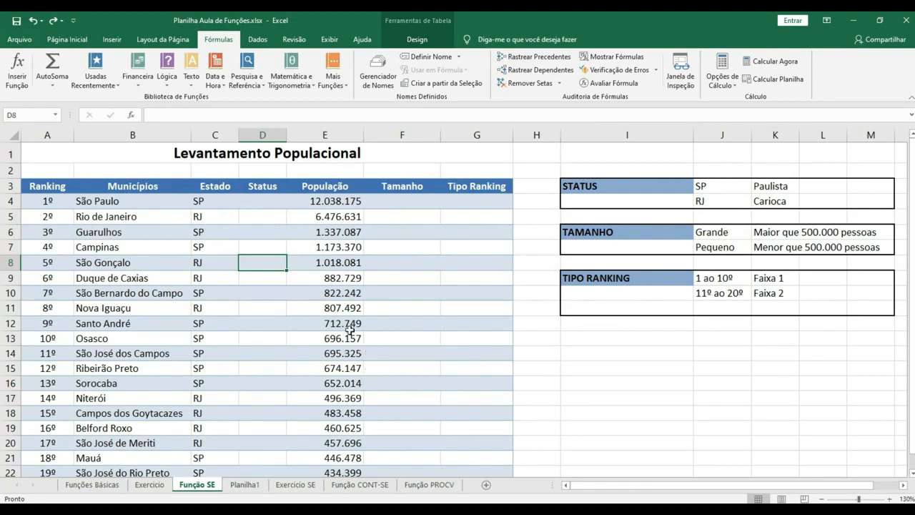
click(262, 203)
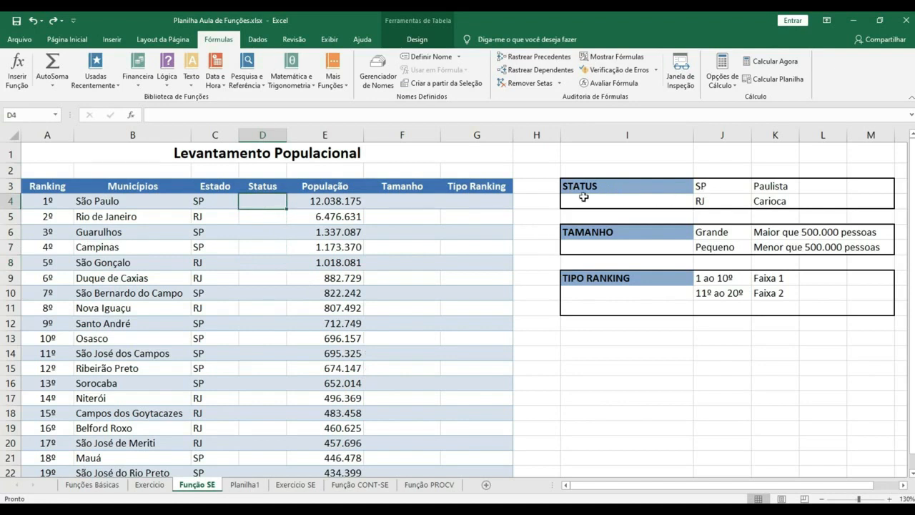
click(706, 187)
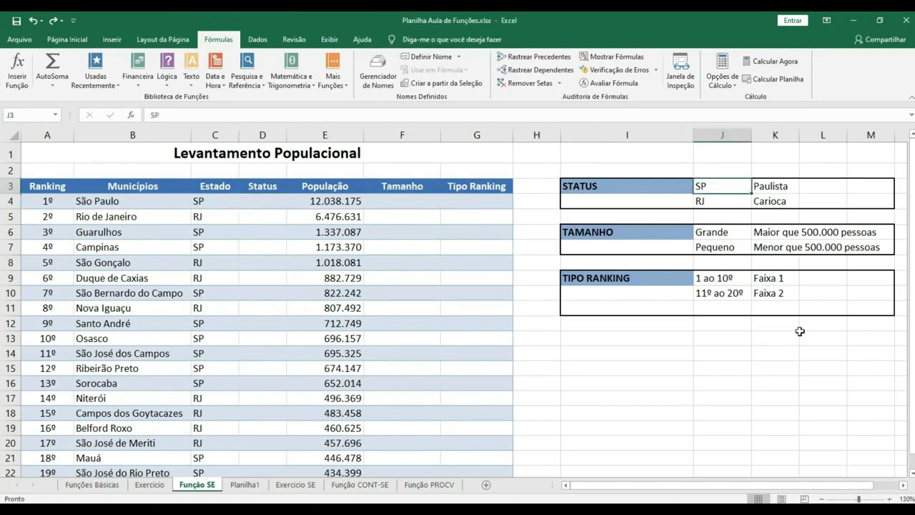
Begin an SE formula in D4 of the Status column that tests whether C4="SP", following the STATUS criteria
click(776, 187)
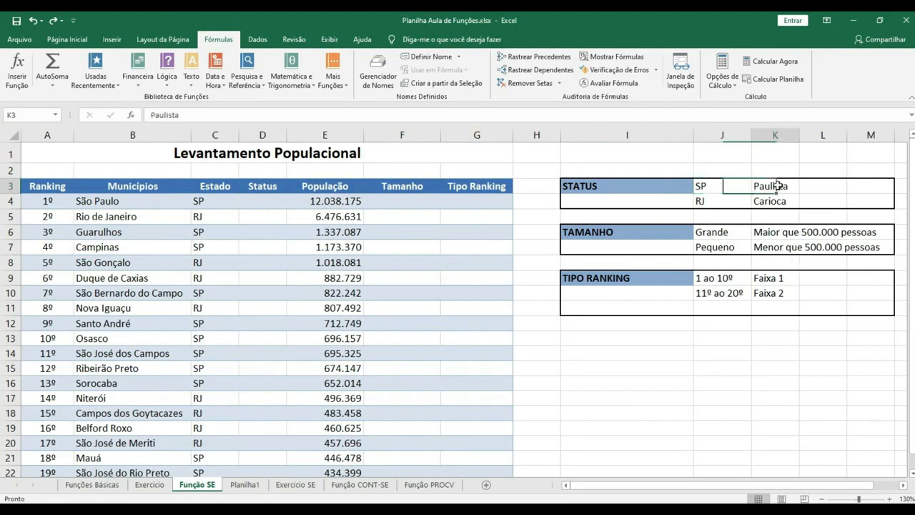
click(720, 205)
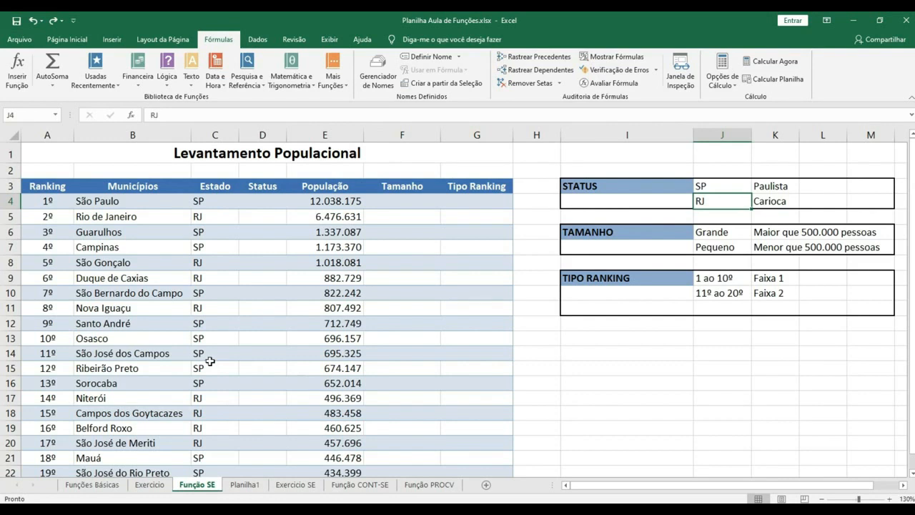
click(269, 201)
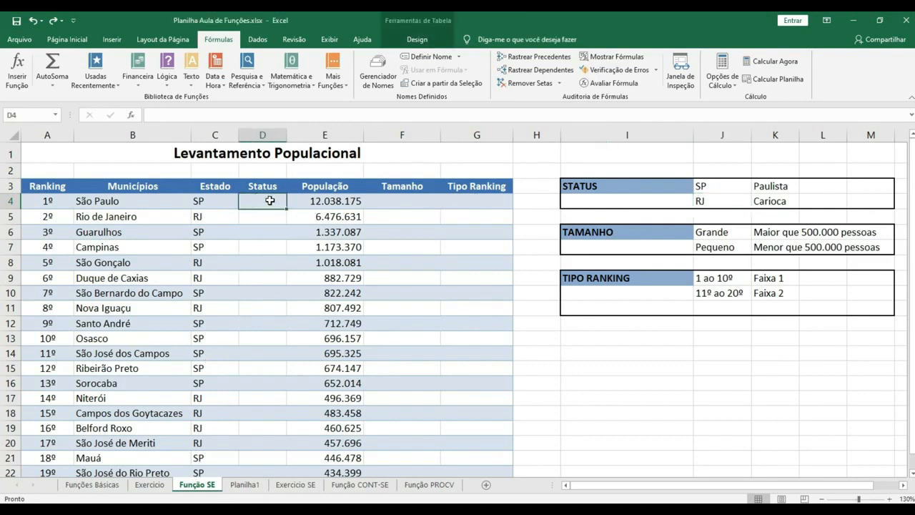
text(=)
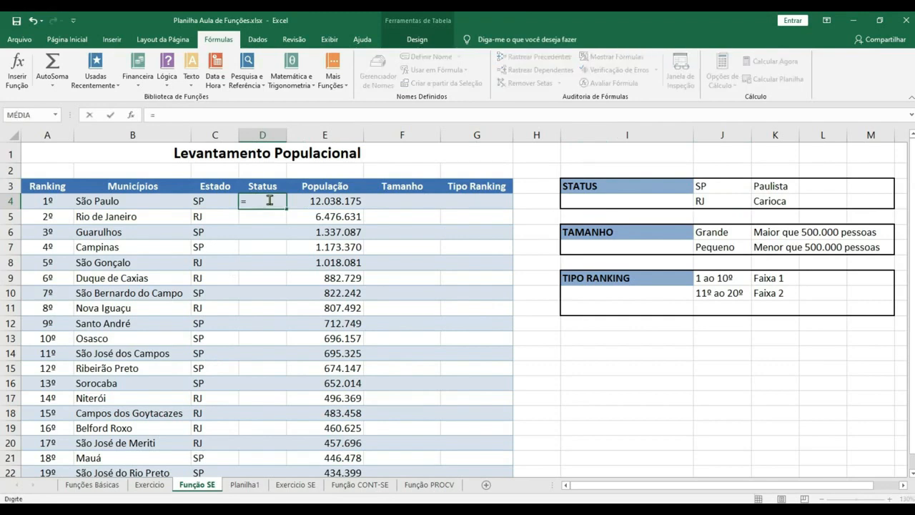
text(SE)
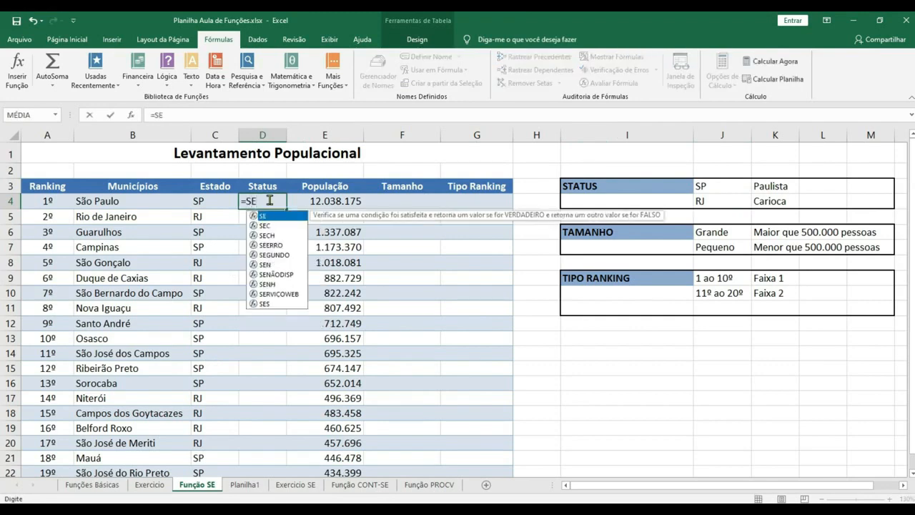
text(()
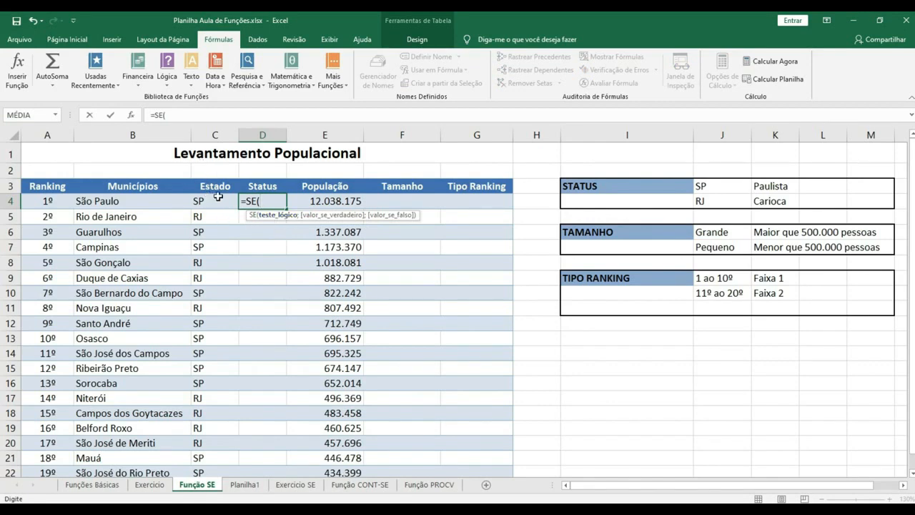
text(C4)
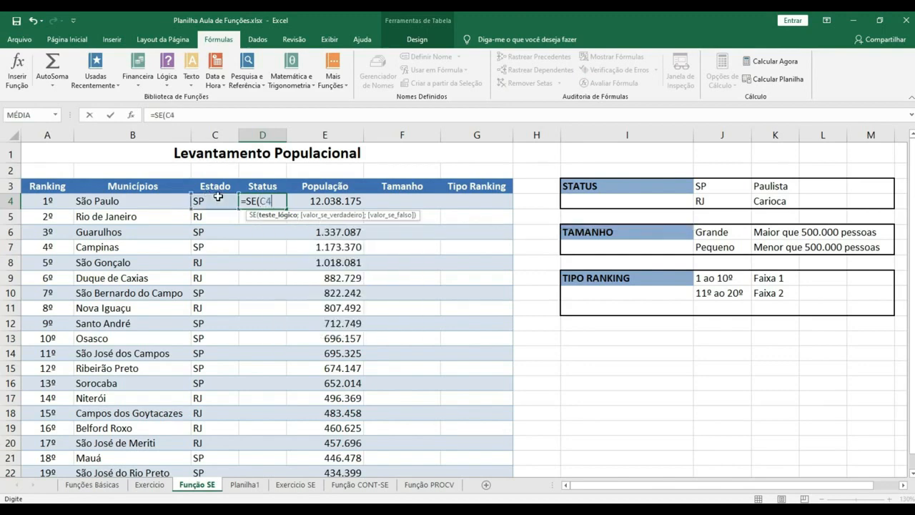
text(=)
text("SP)
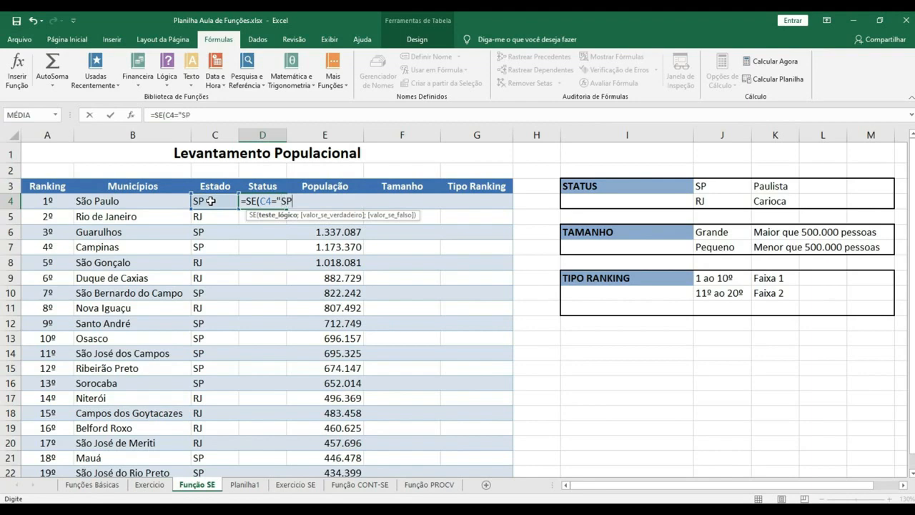
text(";)
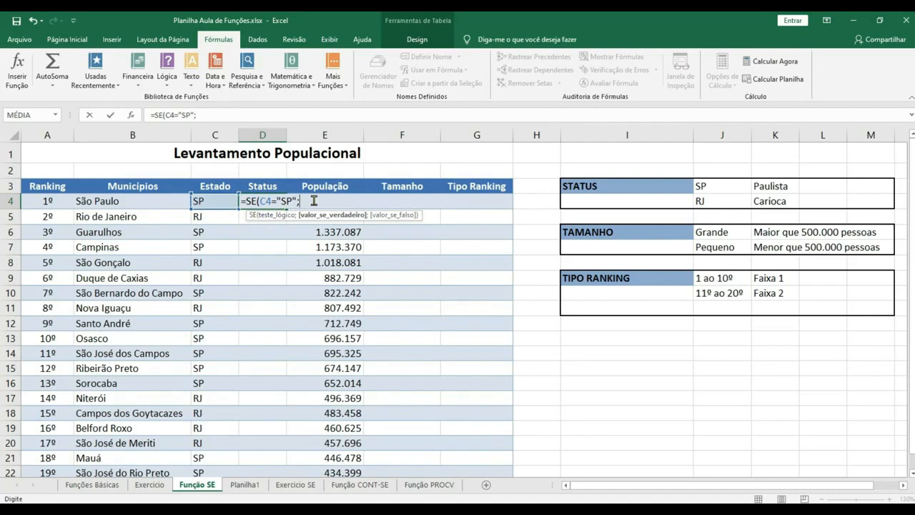
Complete the D4 formula with "PAULISTA" as the true value and "CARIOCA" as the false value, and enter it
text(")
text(PAULISTA)
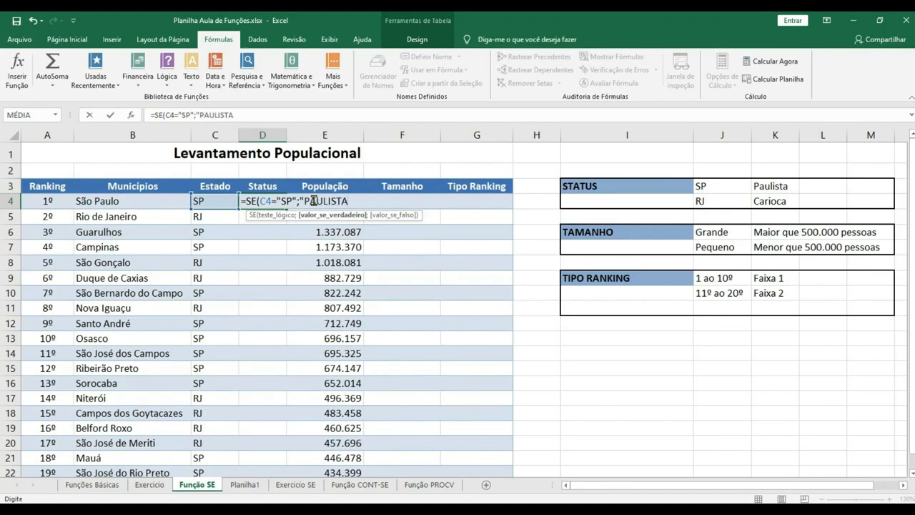
text(";)
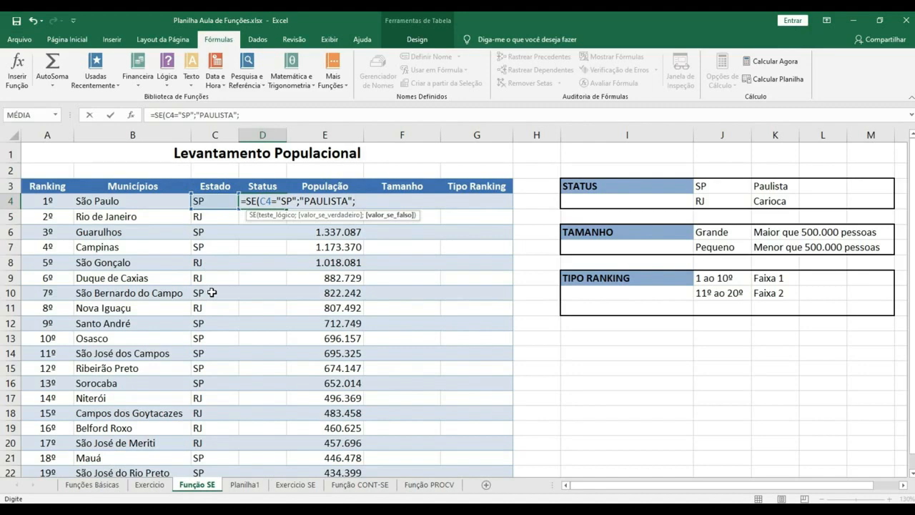
text("CARIOCA")()
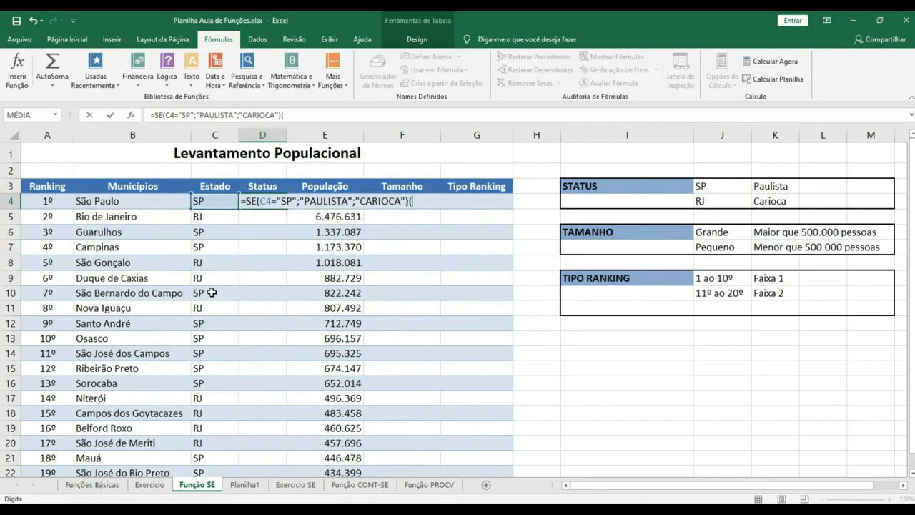
key(BackSpace)
key(Return)
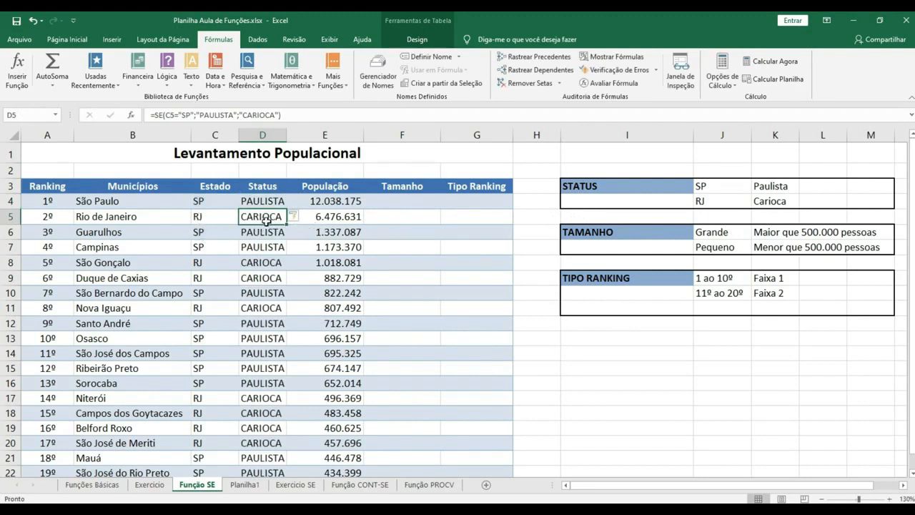
Check the Status results against the Estado column, including the rows for Duque de Caxias and Sorocaba
click(247, 263)
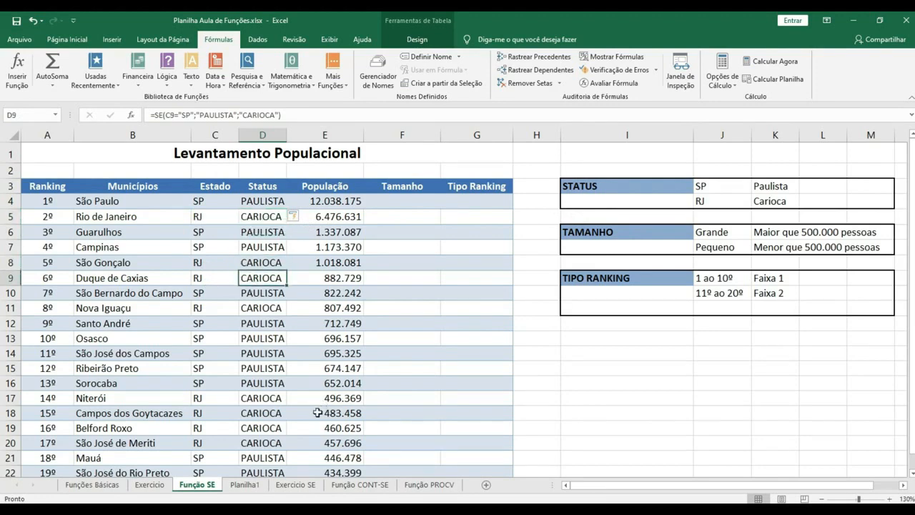
click(215, 384)
click(257, 384)
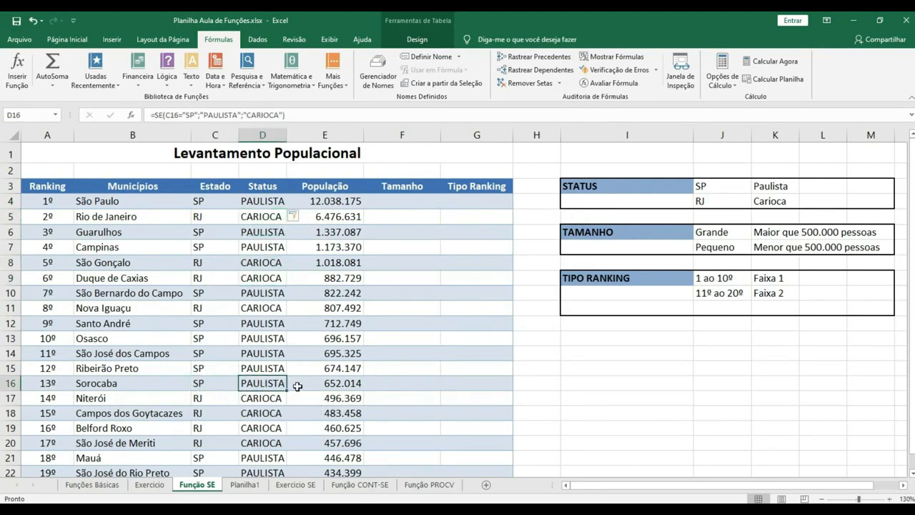
scroll(300, 400, down, 4)
scroll(358, 374, up, 4)
Insert the SE function in F4 of the Tamanho column with the logical test E4>500000
click(409, 201)
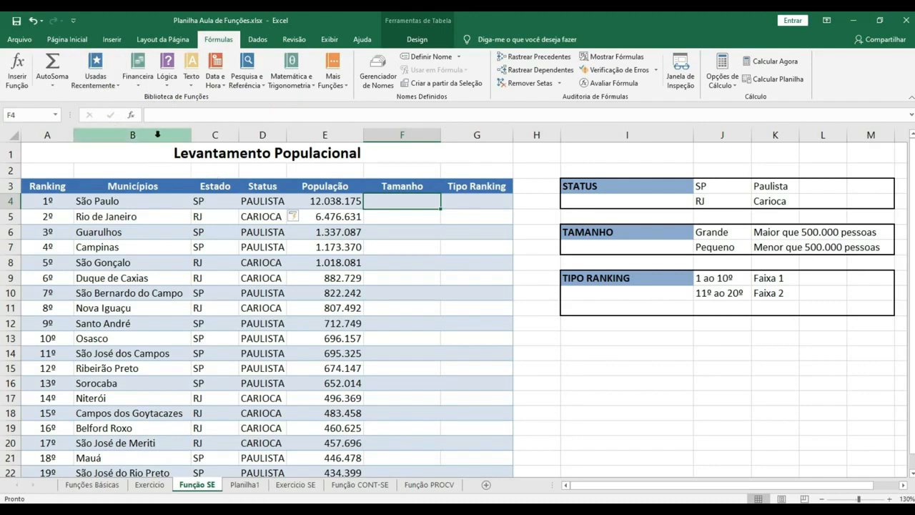
click(17, 80)
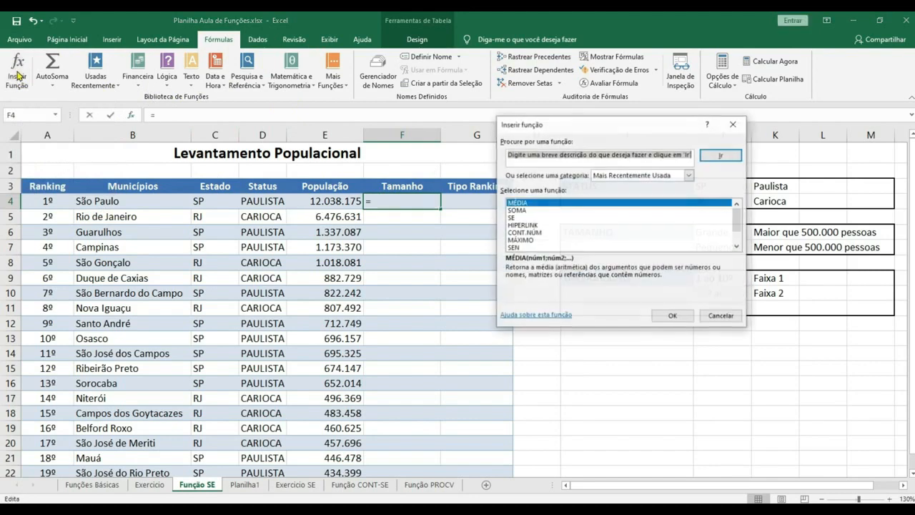
click(514, 218)
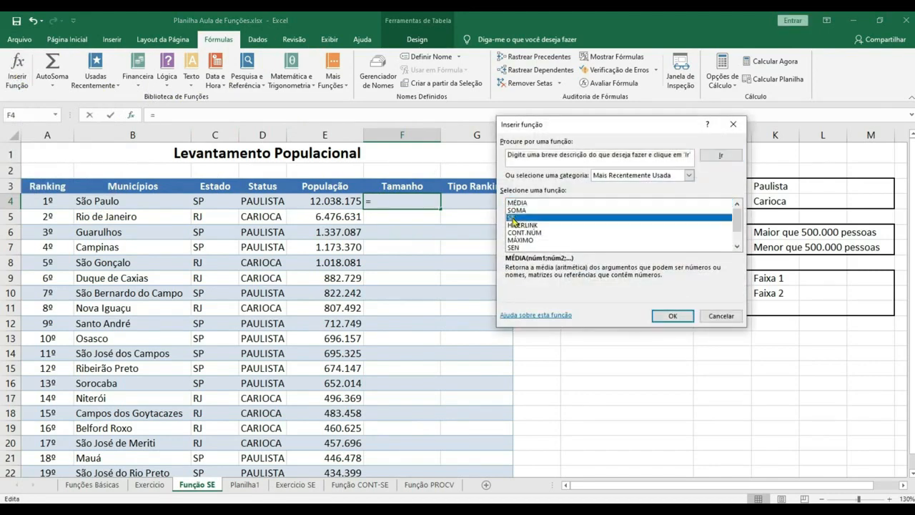
click(671, 315)
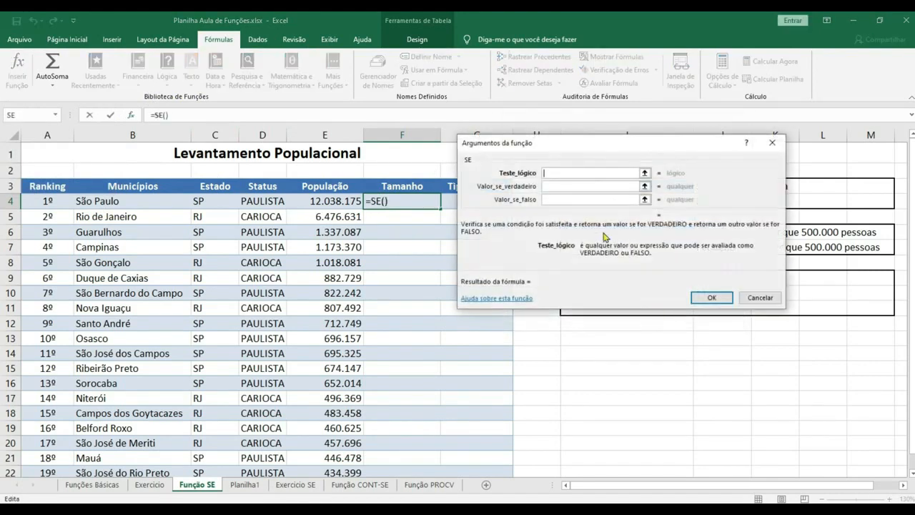
drag(586, 147, 528, 262)
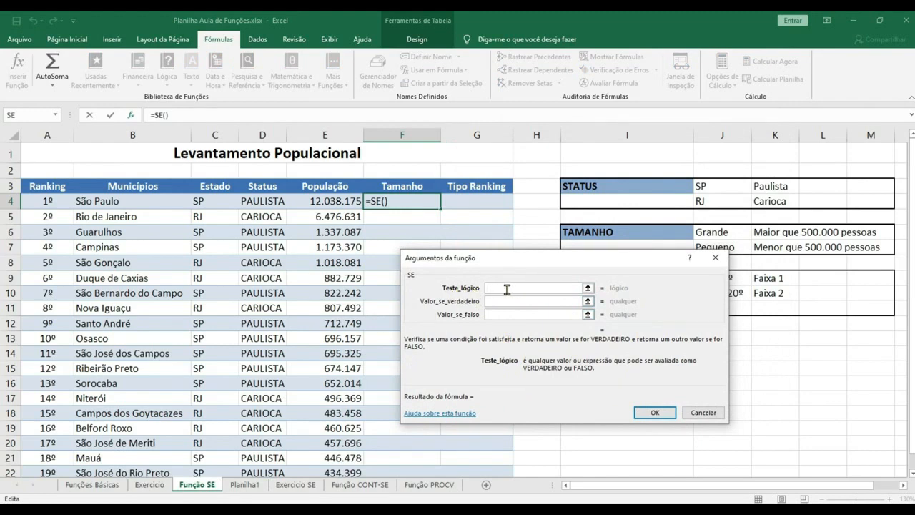
drag(565, 263, 560, 304)
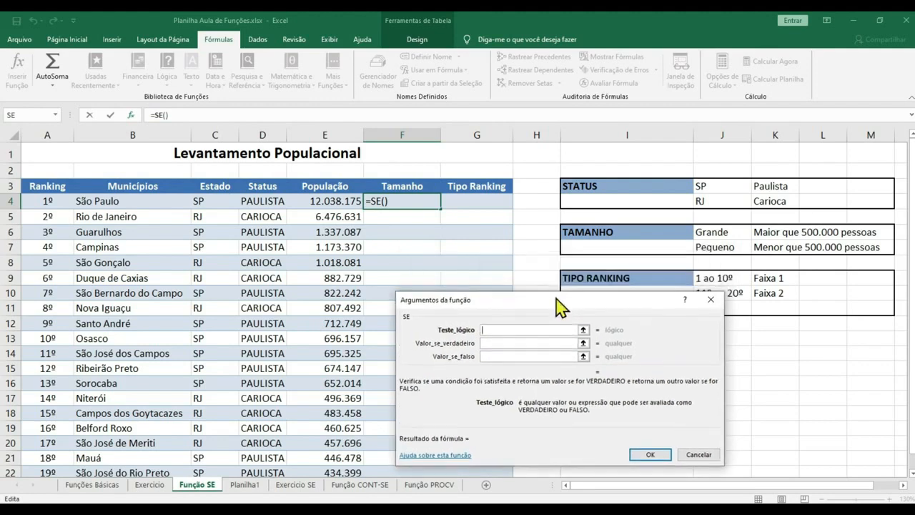
click(330, 200)
text(>)
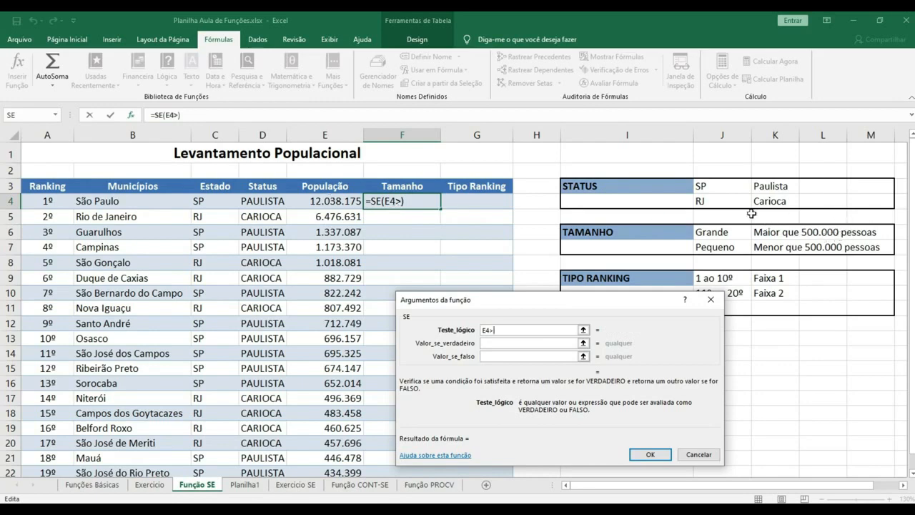
text(500000)
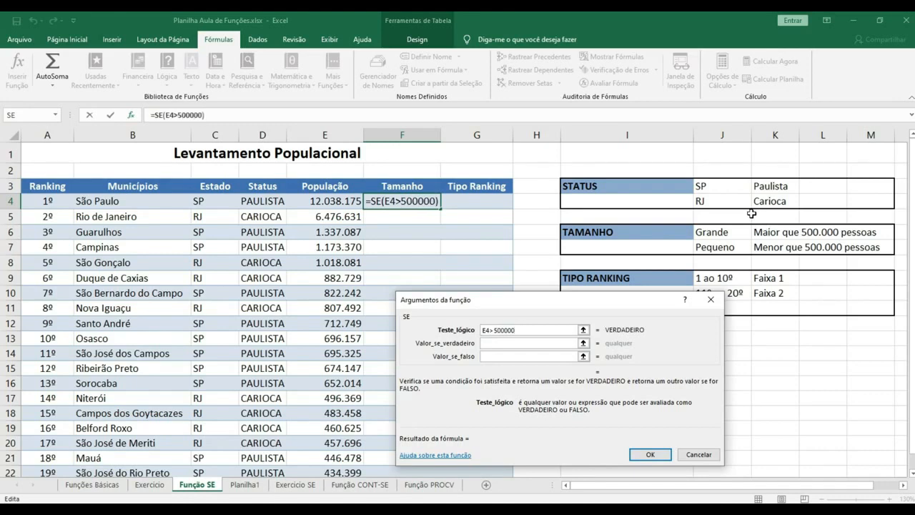
Set the Tamanho function's true value to GRANDE and its false value to PEQUENO, and apply the formula
click(501, 342)
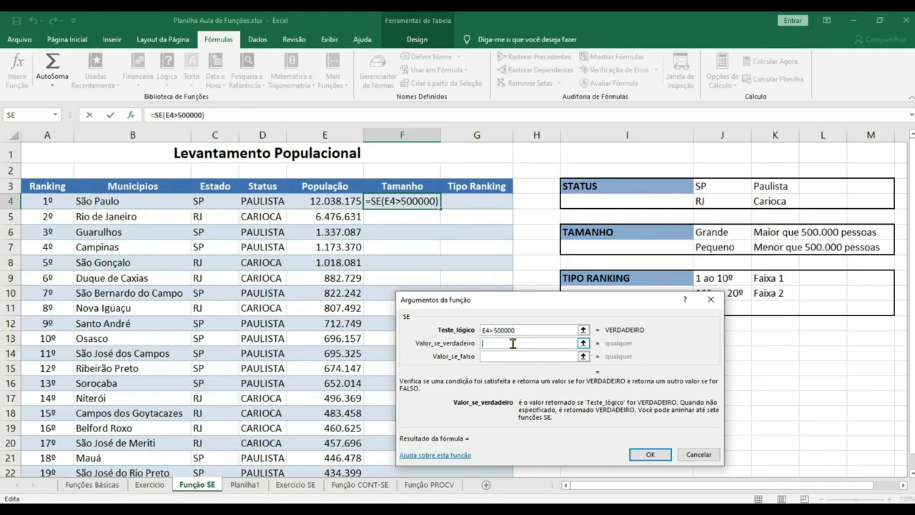
text(GRANDE)
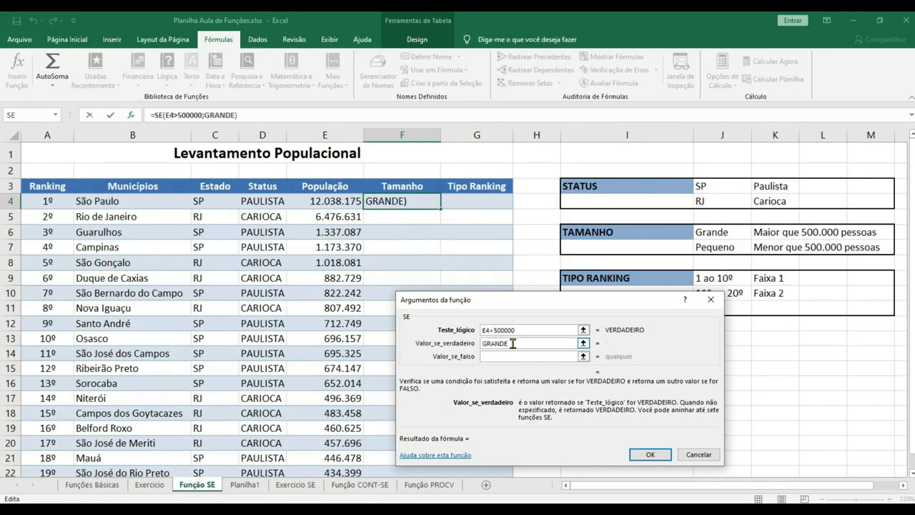
click(508, 355)
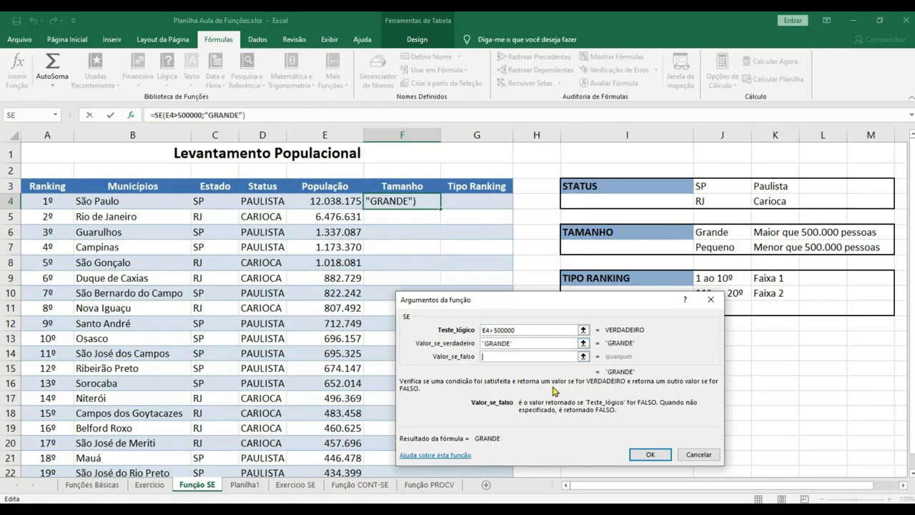
text(PEQUENA)
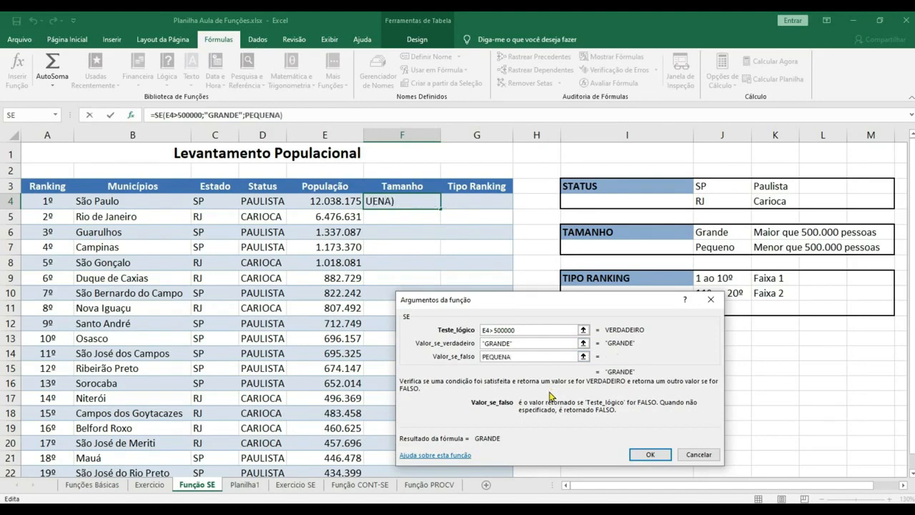
key(BackSpace)
text(O)
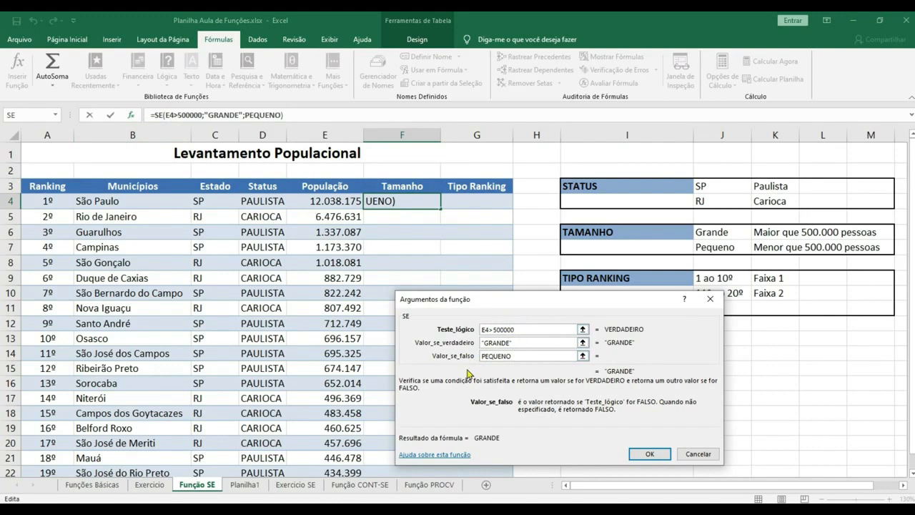
click(637, 454)
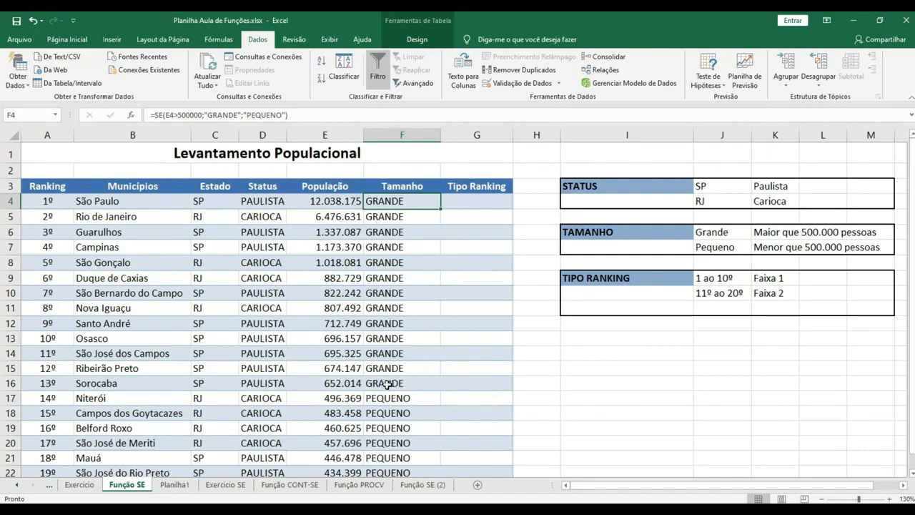
Insert the SE function in G4 of the Tipo Ranking column with the logical test A4<=10
click(478, 190)
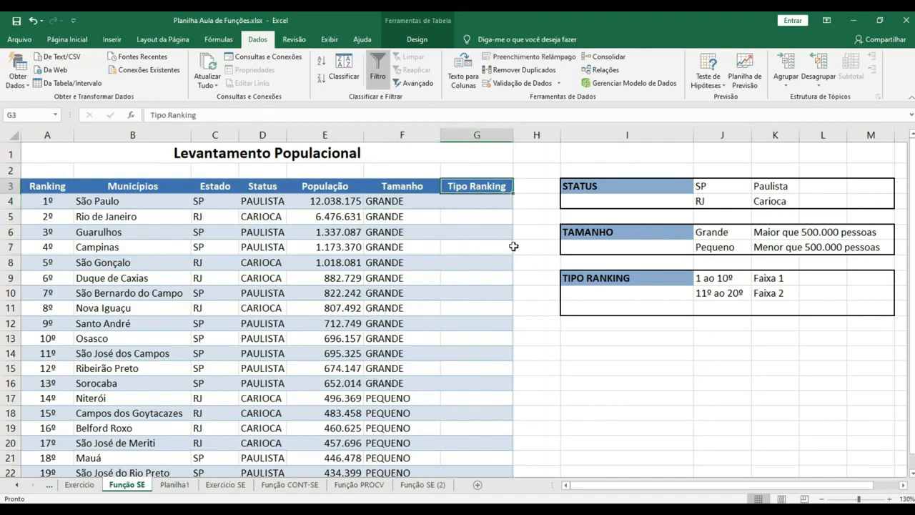
click(489, 201)
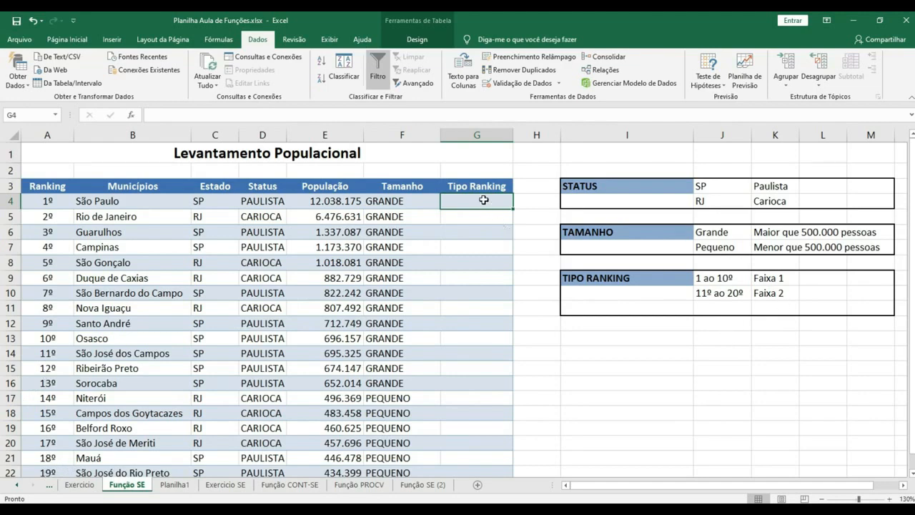
text(=SE)
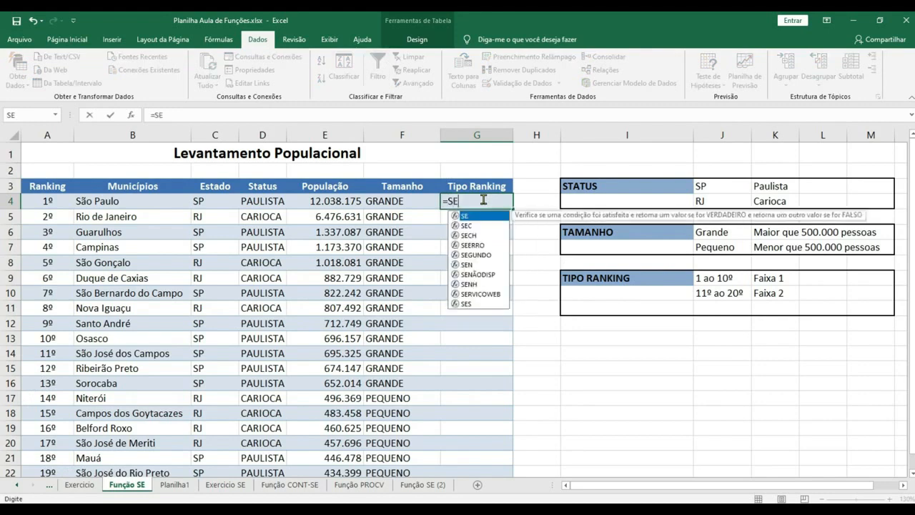
text(()
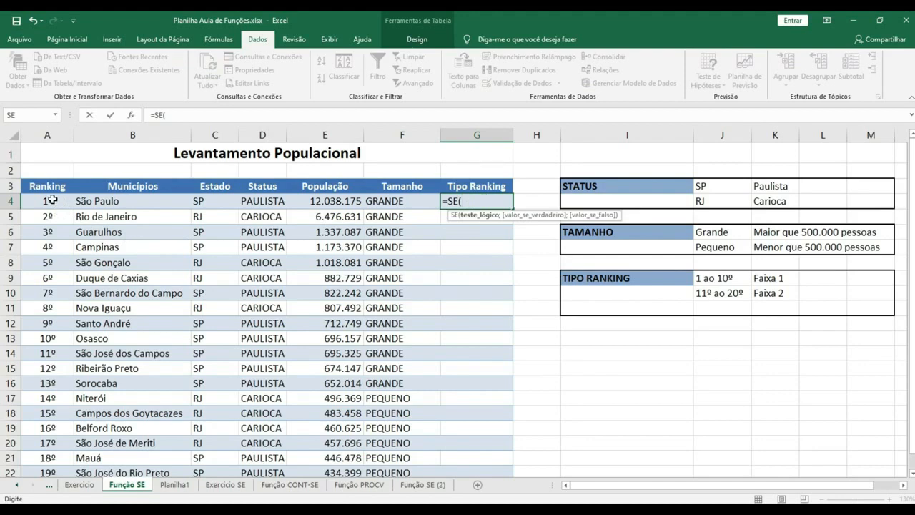
text(A4)
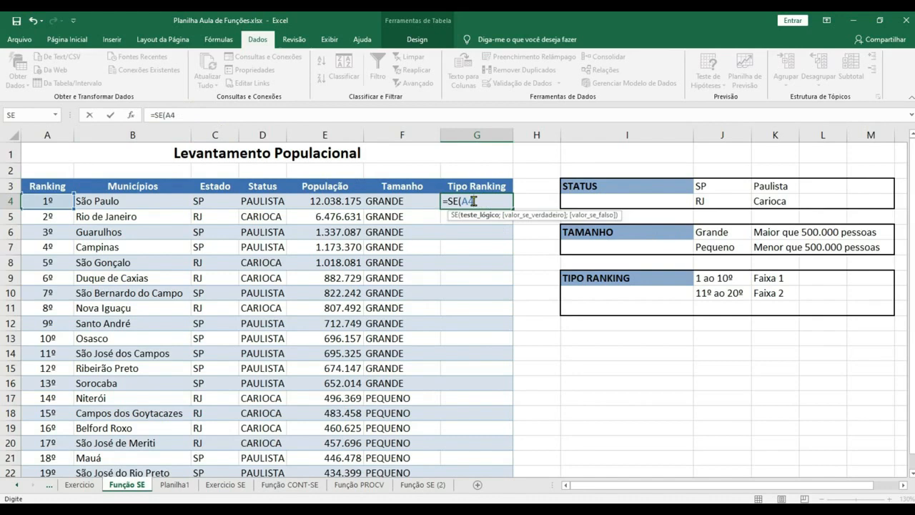
text(m)
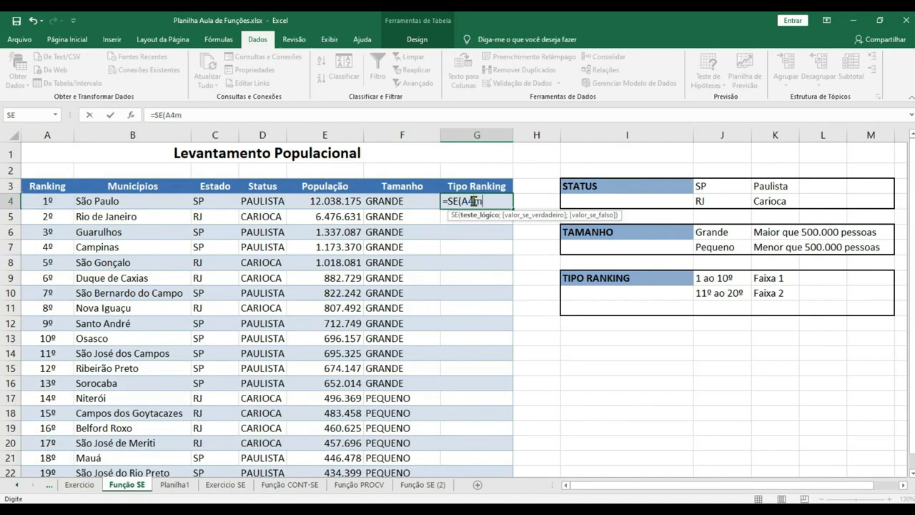
key(BackSpace)
text(<)
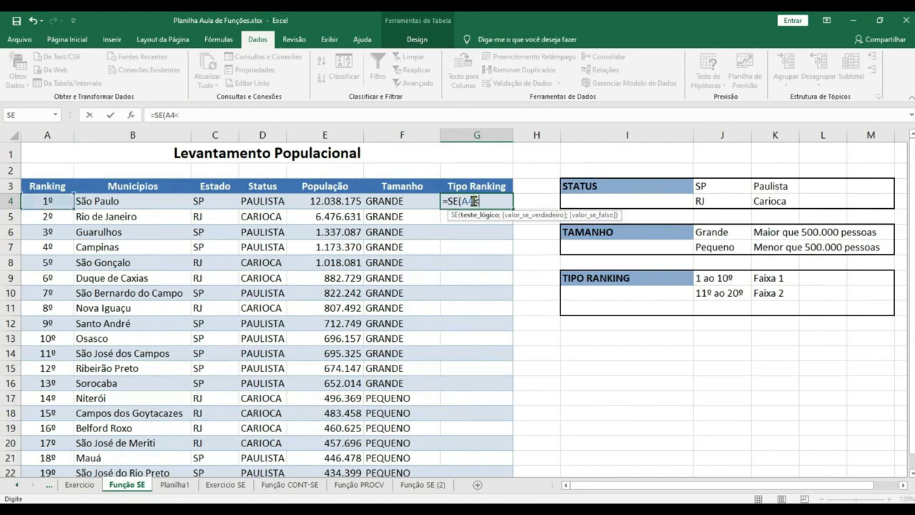
text(m)
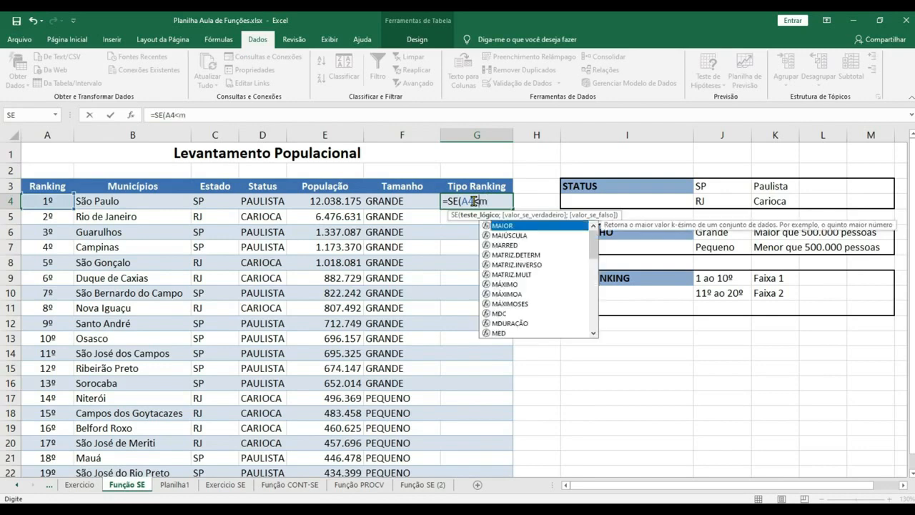
key(BackSpace)
text(=)
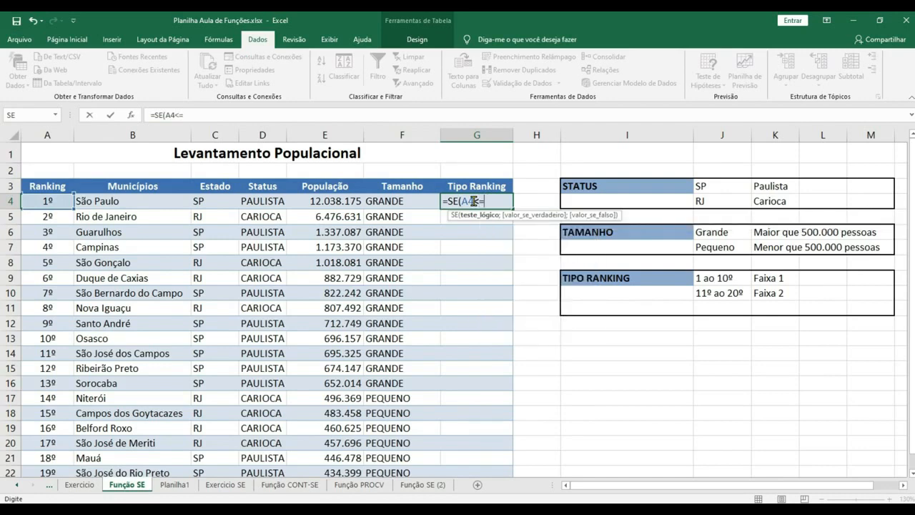
text(10)
text(;)
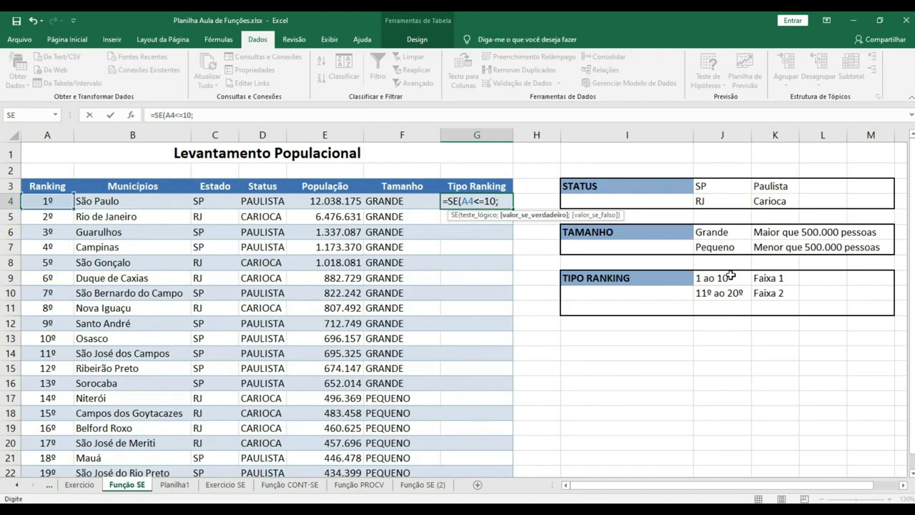
Complete the Tipo Ranking function with "FAIXA 1" as the true value and "FAIXA 2" as the false value, and enter it
text("FAIX)
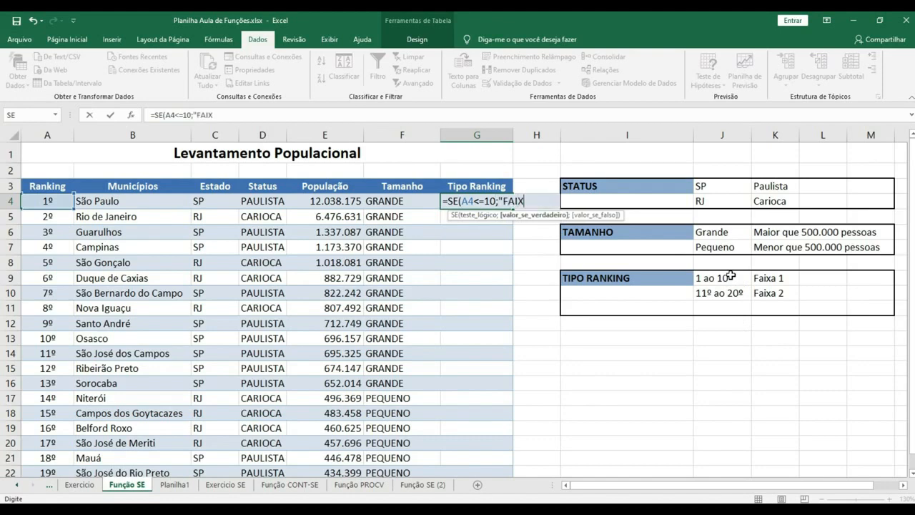
text(A 1")
text(;)
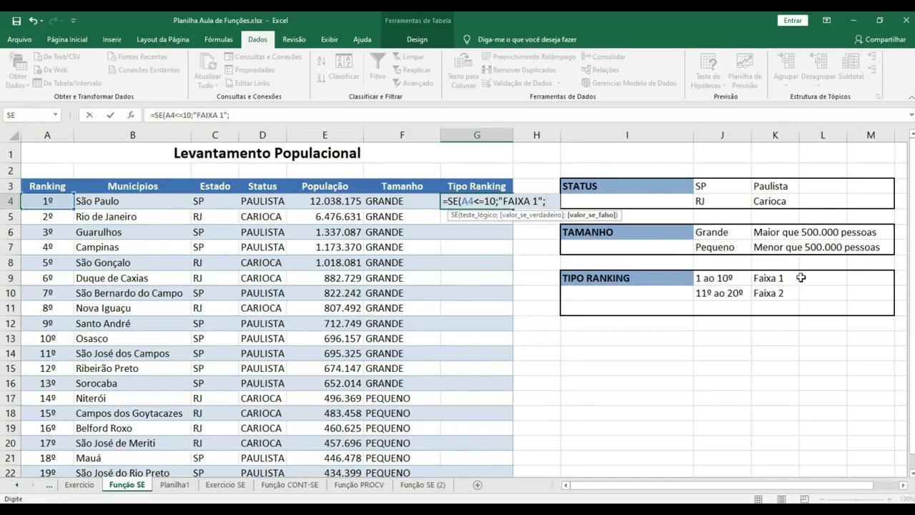
text("FAIXA 2)
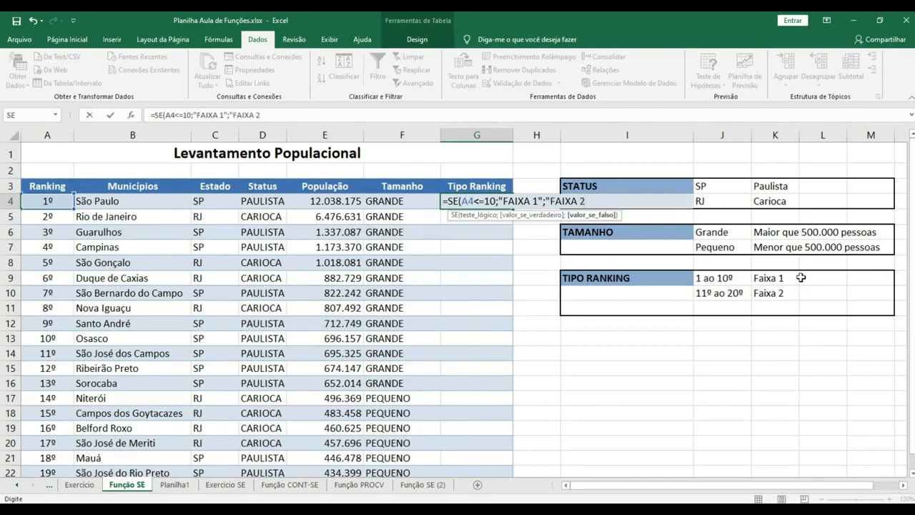
text("))
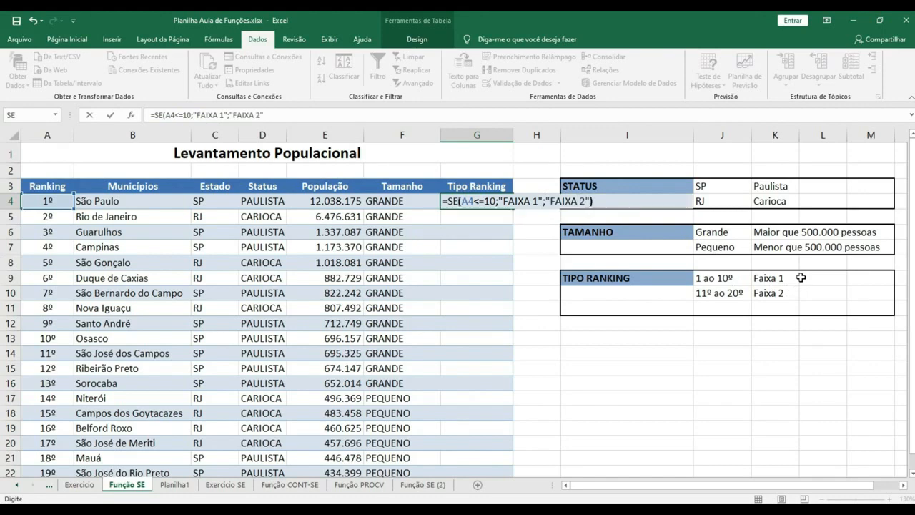
key(Return)
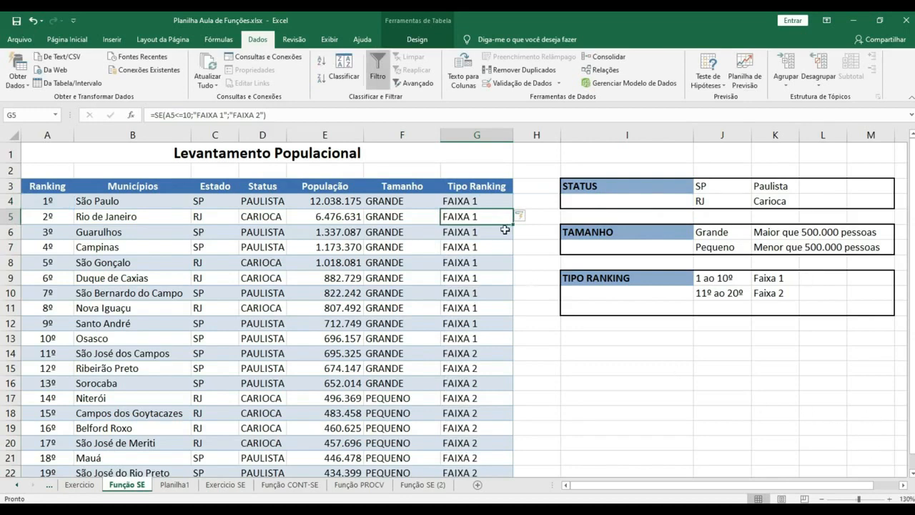
Check the Tipo Ranking results by highlighting the rows ranked 1º to 10º and the rows from 11º onward
drag(489, 200, 47, 336)
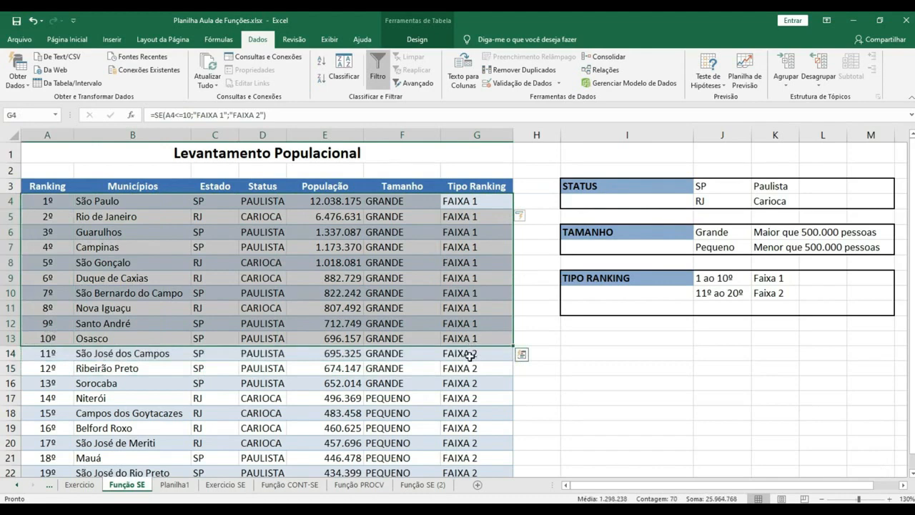
drag(470, 353, 22, 441)
click(562, 373)
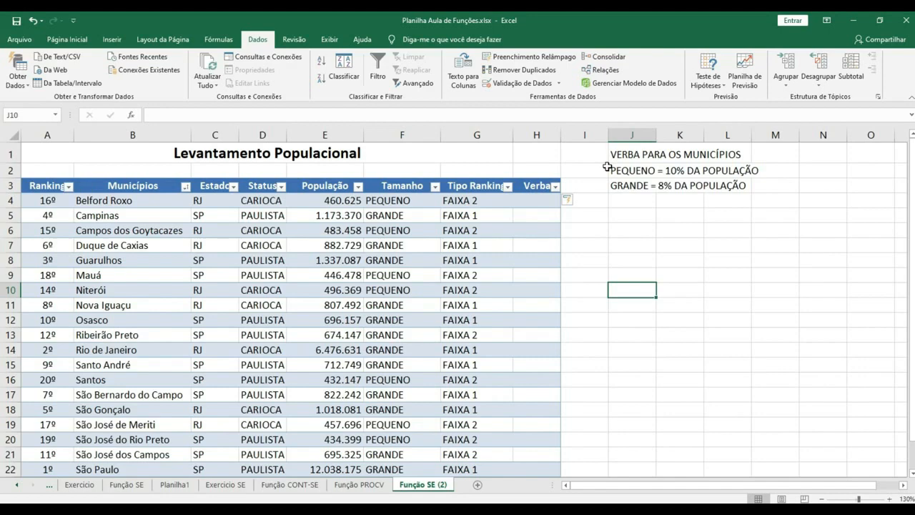
Review the GRANDE budget rule on the Função SE (2) sheet and start an SE function in H4 of the Verba column
click(632, 182)
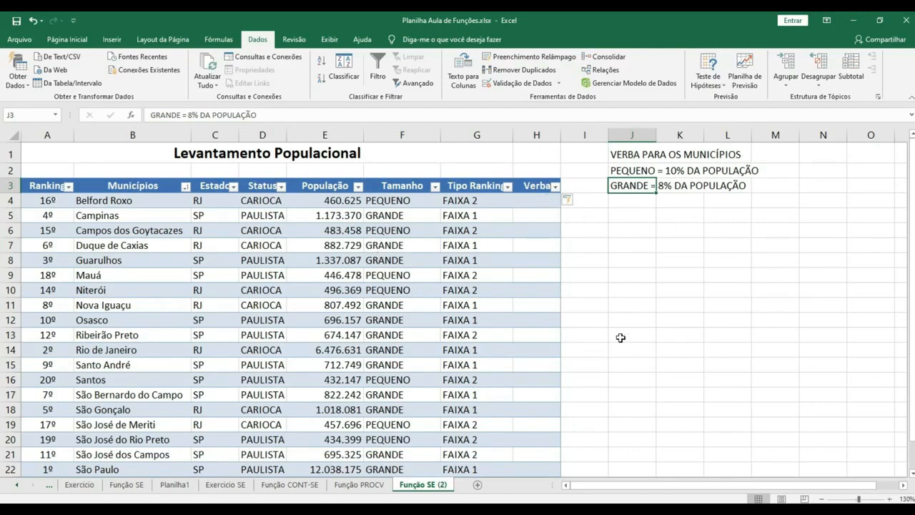
click(546, 200)
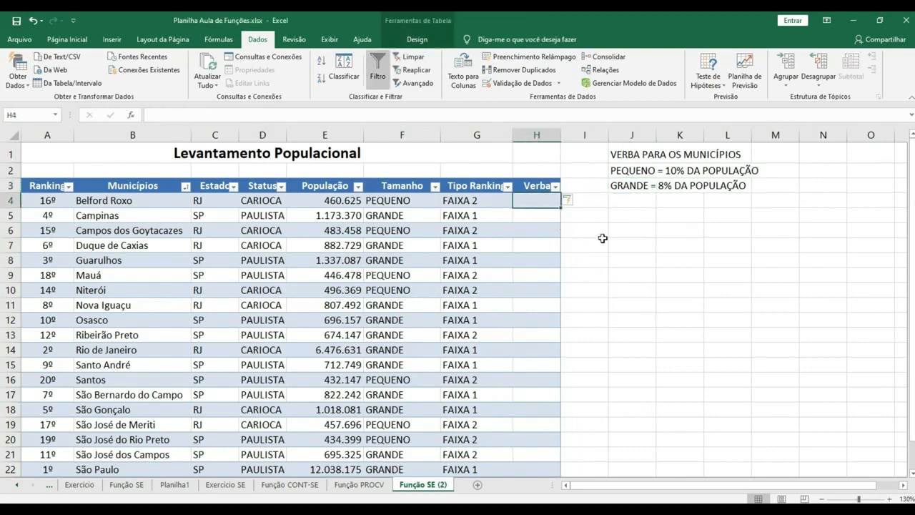
text(=se)
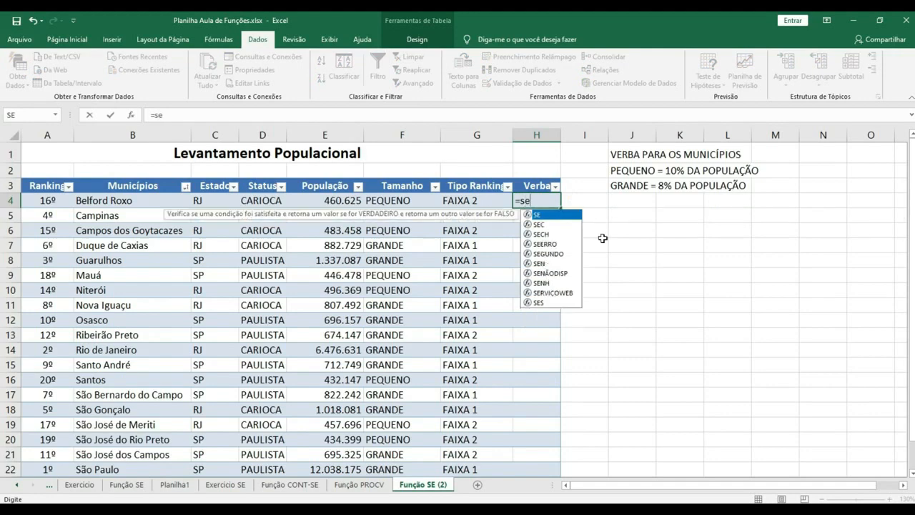
text(()
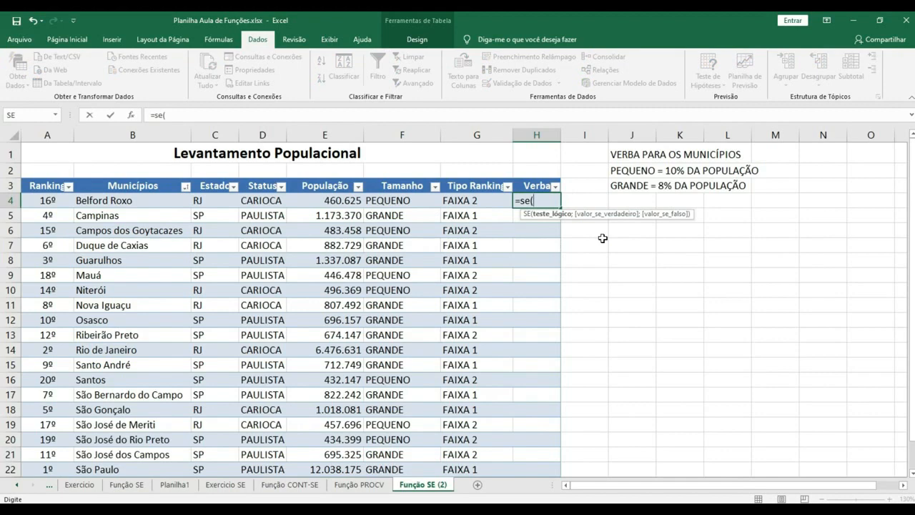
click(405, 201)
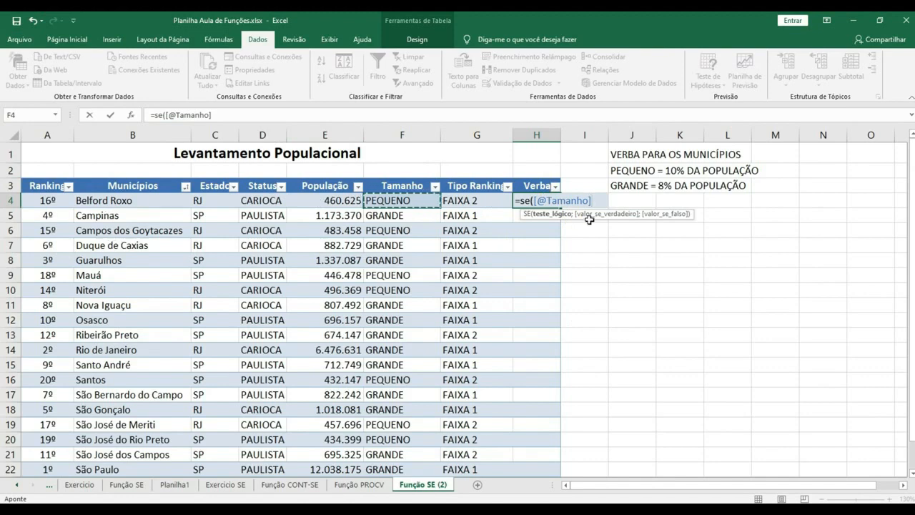
key(BackSpace)
key(BackSpace)
key(BackSpace)
key(BackSpace)
key(BackSpace)
key(BackSpace)
key(BackSpace)
key(BackSpace)
key(BackSpace)
key(BackSpace)
key(BackSpace)
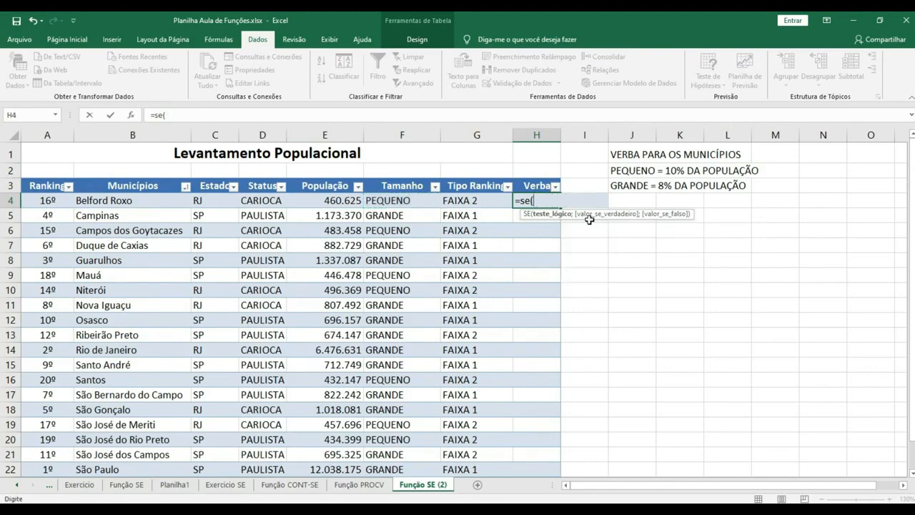
Give the Verba function the logical test F4="PEQUENO" and the true value E4*10%, and enter it without a false value
text((f4)
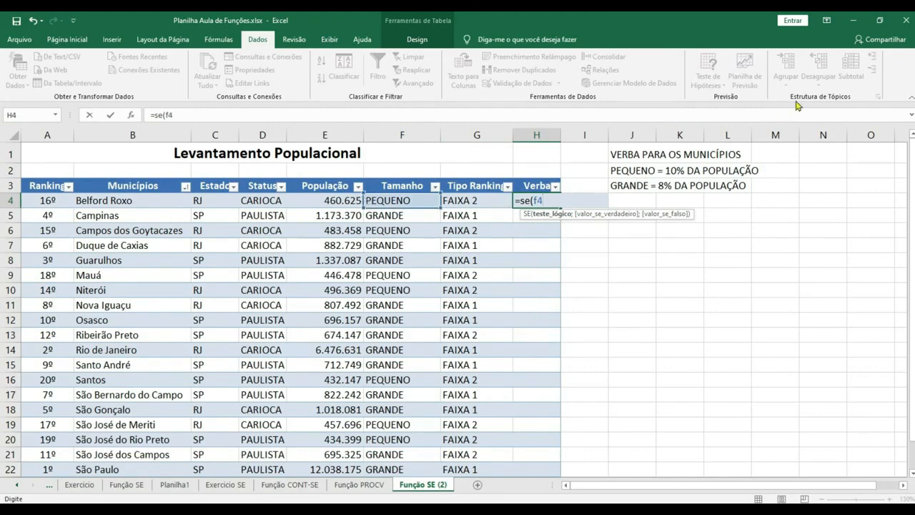
text(="PEQUENO)
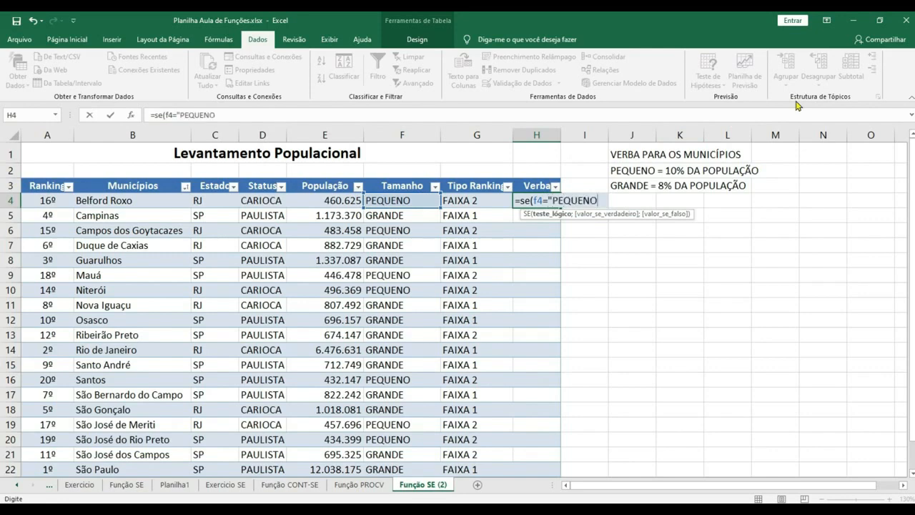
text(";)
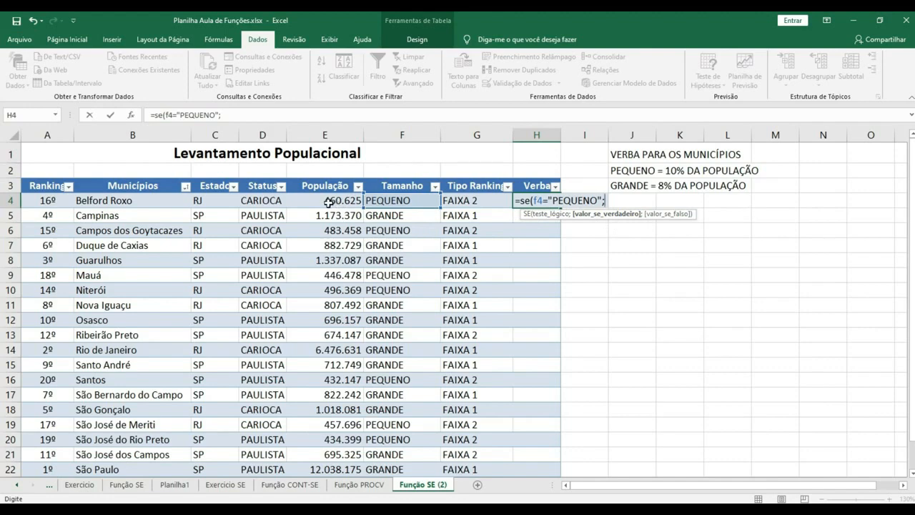
text(E4)
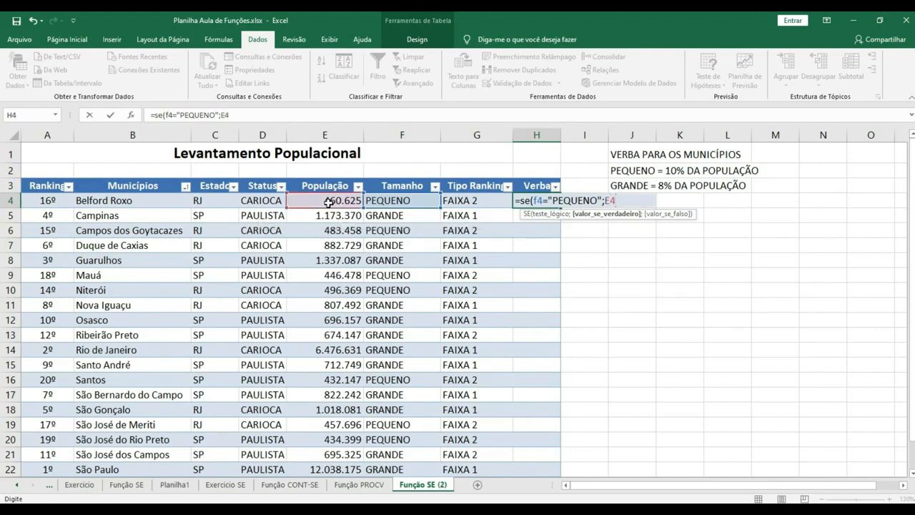
text(*10%))
key(Return)
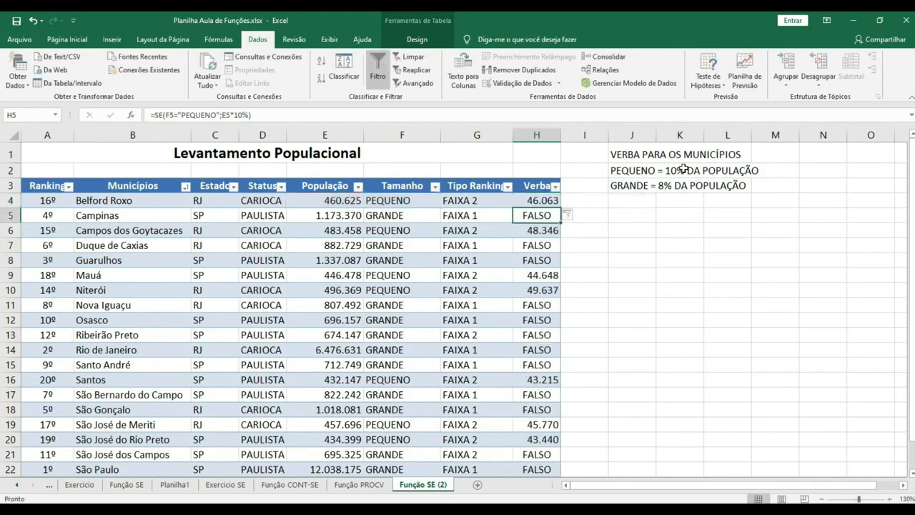
Add E4*8% as the false value of the H4 Verba formula and apply it to the column
click(546, 196)
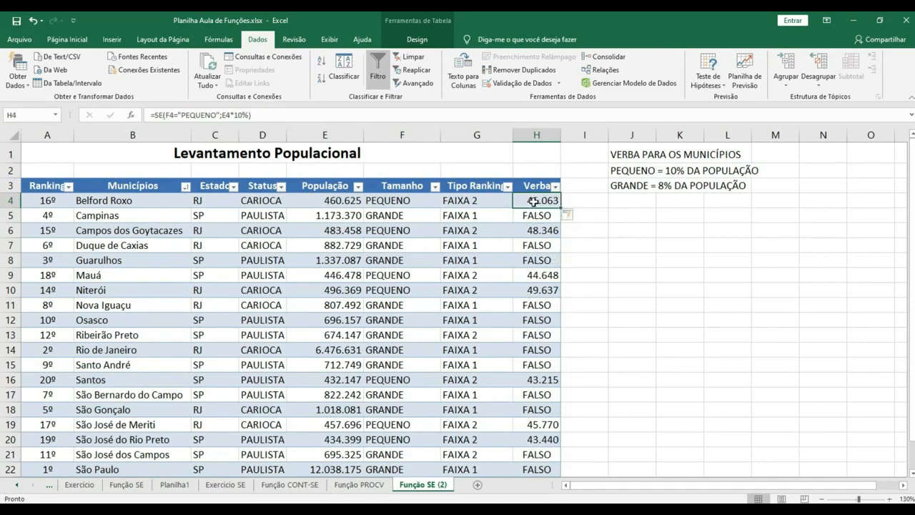
click(263, 114)
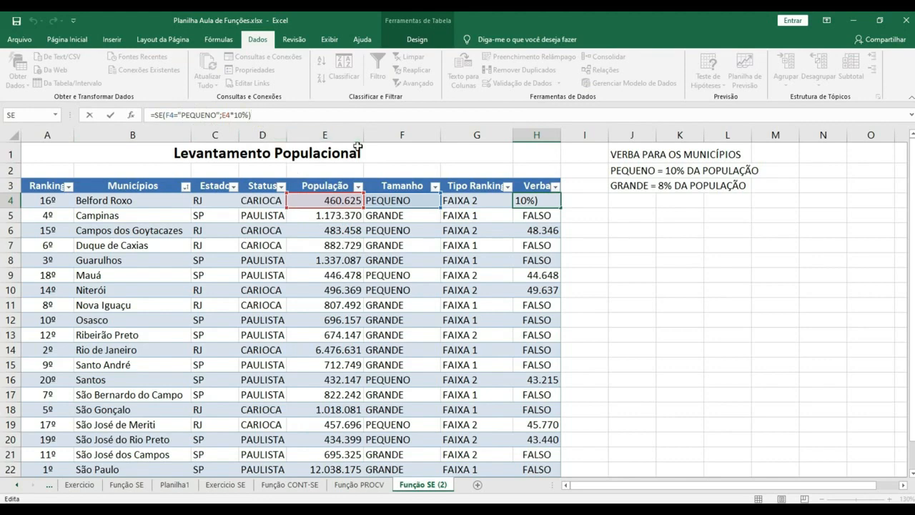
text(;)
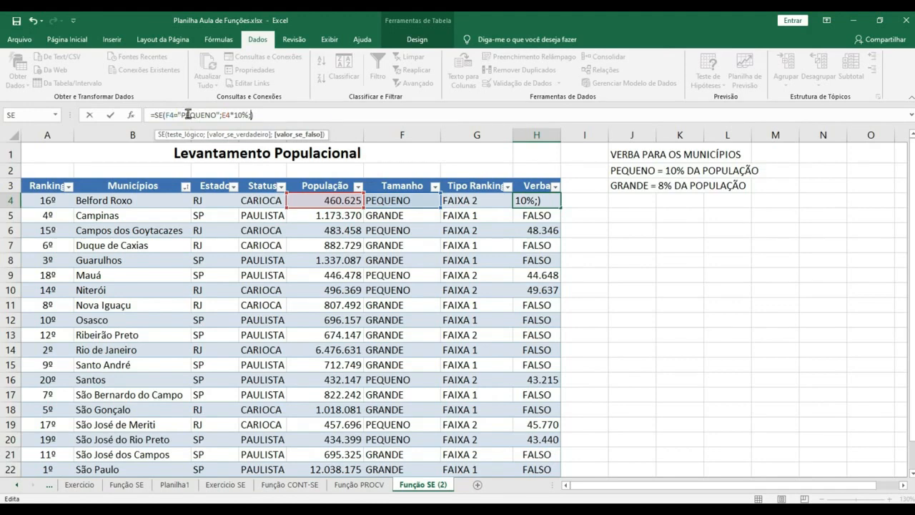
text(E4)
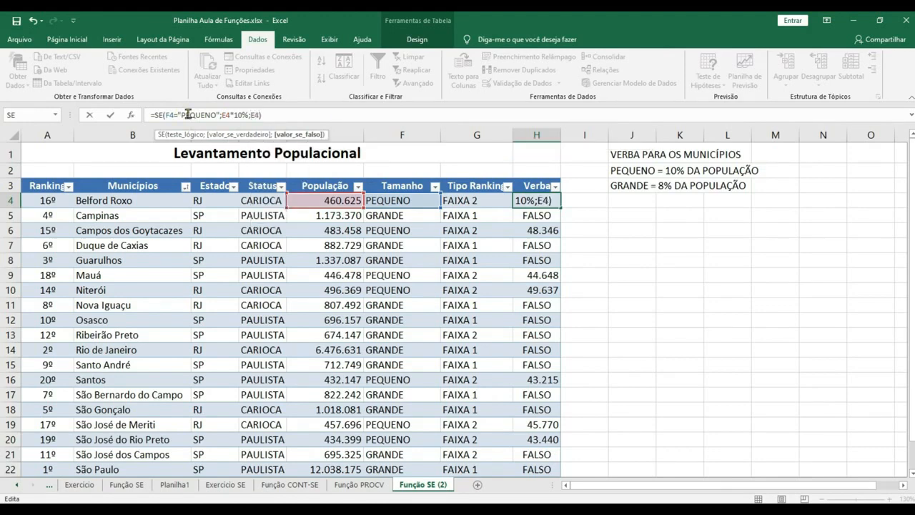
text(*8)
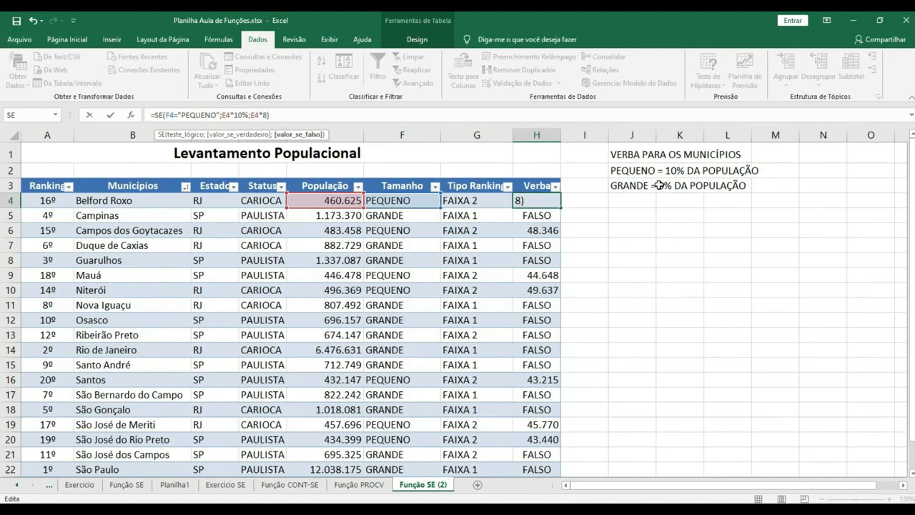
text(%)
key(Return)
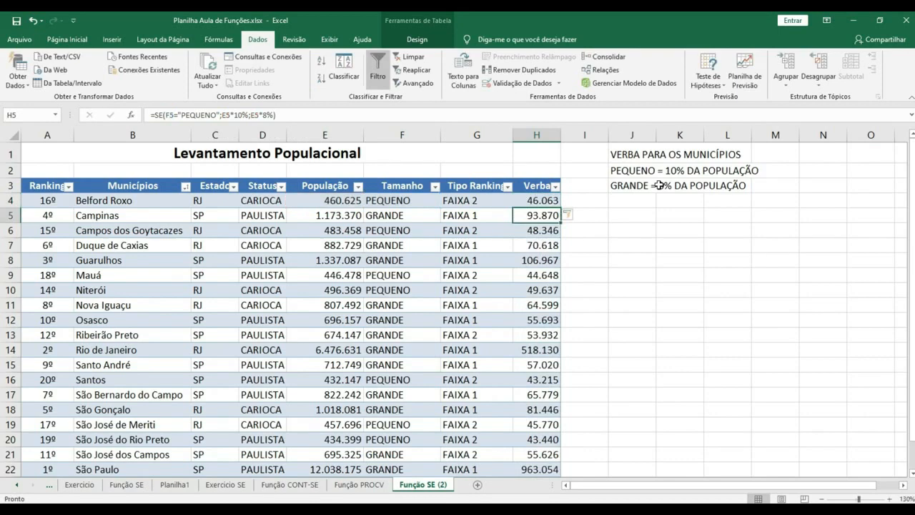
click(548, 200)
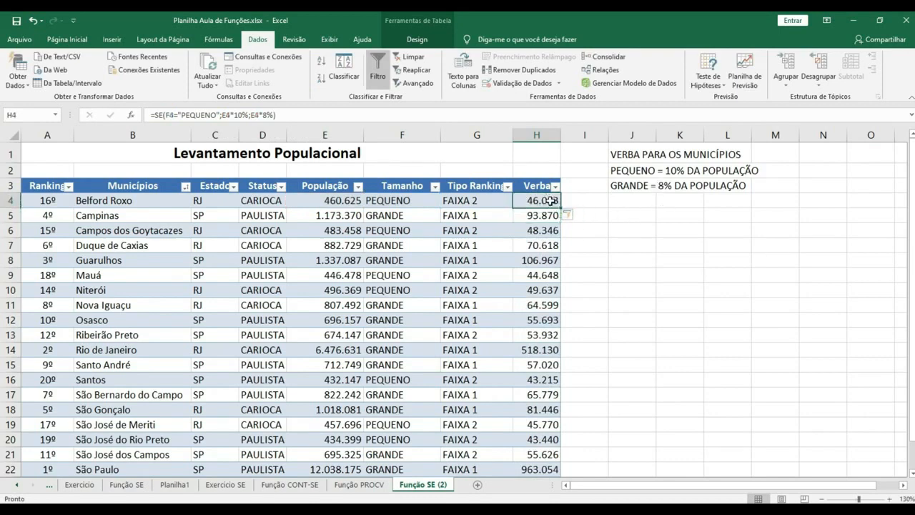